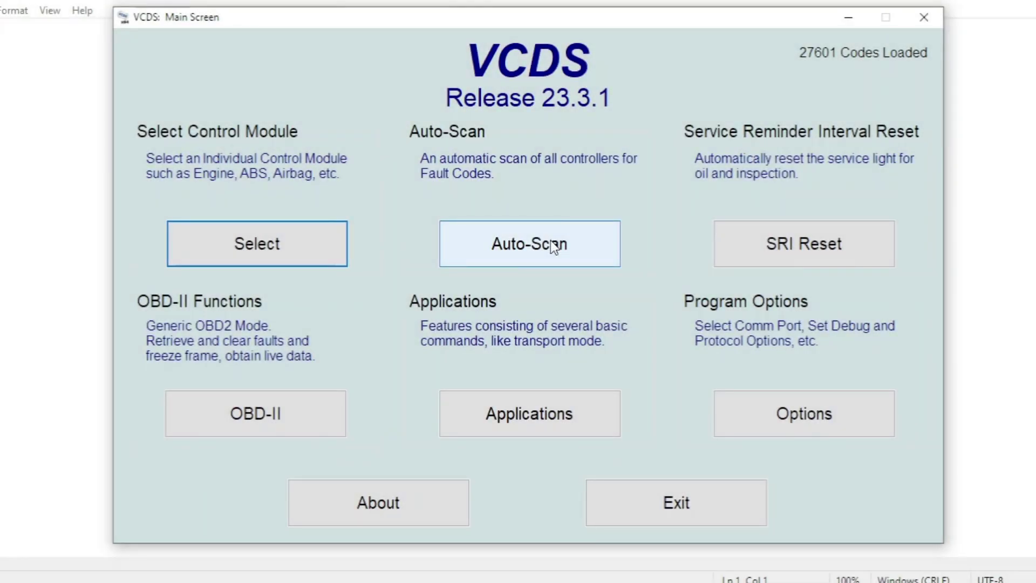
Open the Auto-Scan window from the VCDS main screen.
click(551, 244)
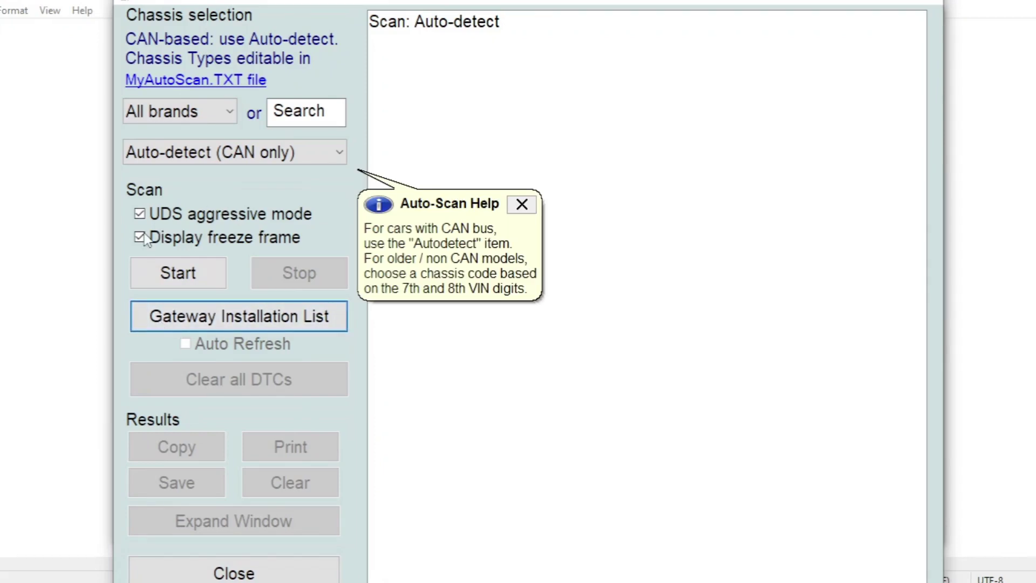
Run an Auto-detect (CAN only) scan; both door modules report Malfunction 0010.
click(186, 278)
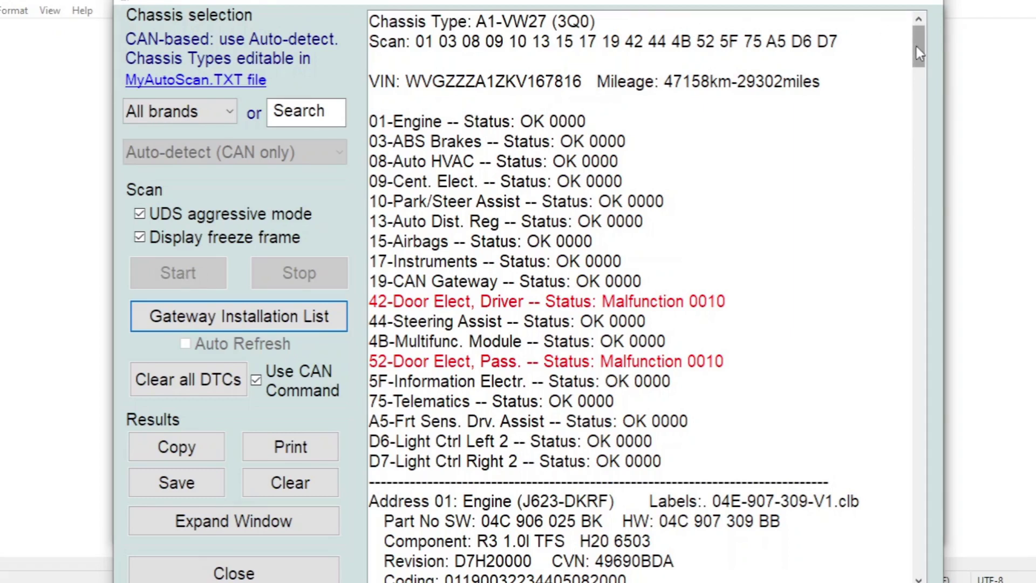
drag(916, 46, 1022, 374)
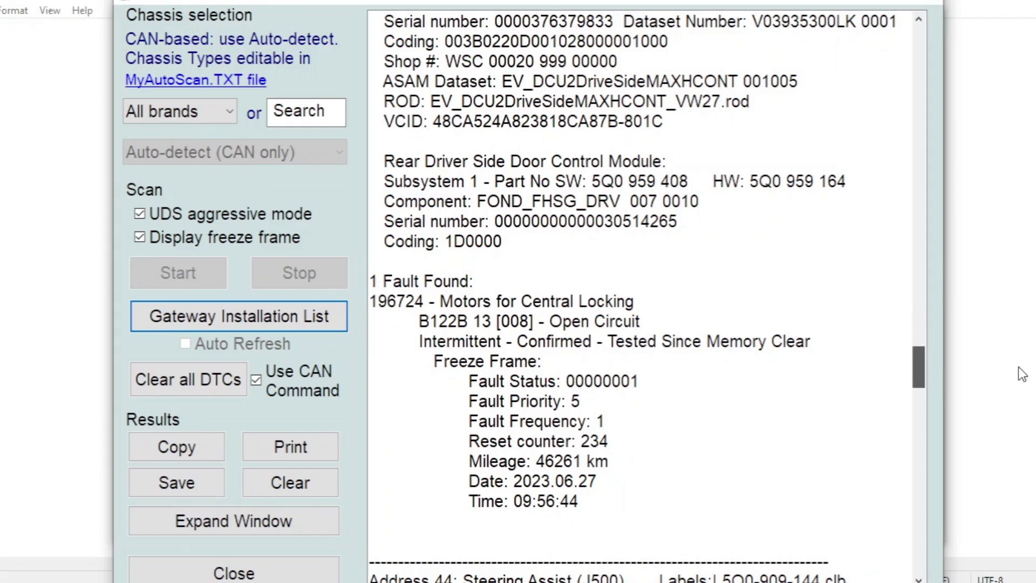
drag(1022, 373, 1034, 458)
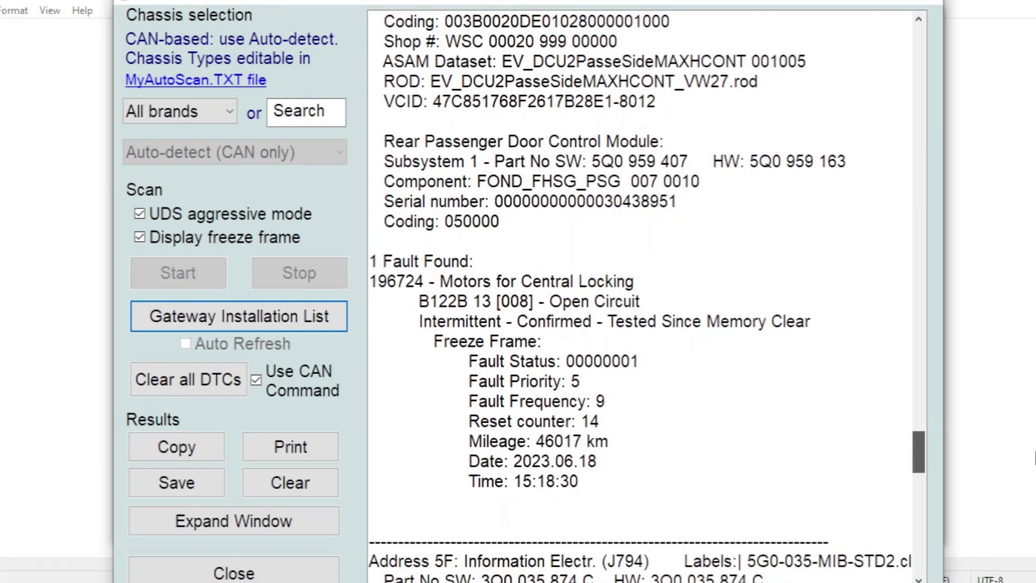
drag(1035, 457, 987, 556)
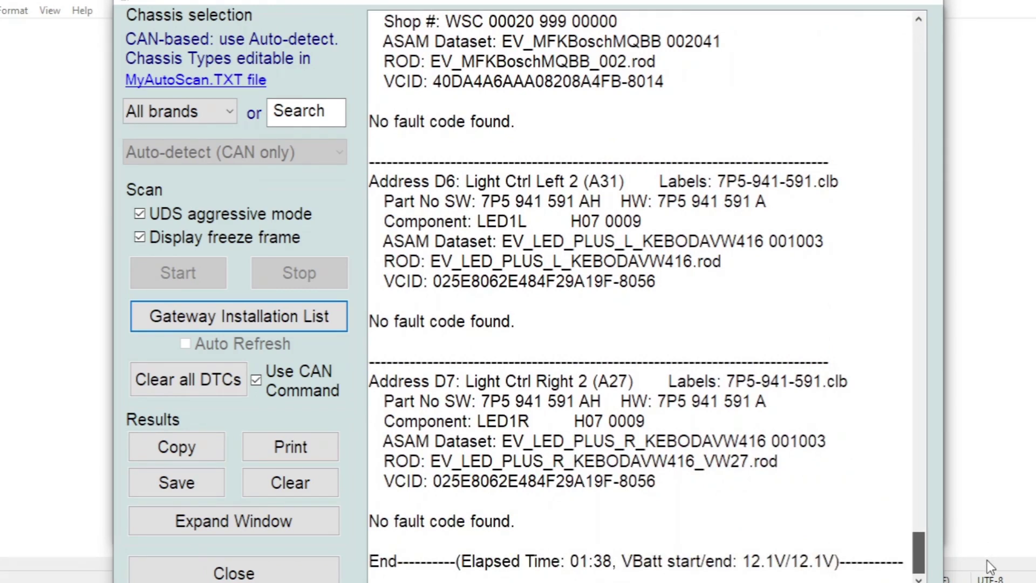
drag(987, 560, 933, 31)
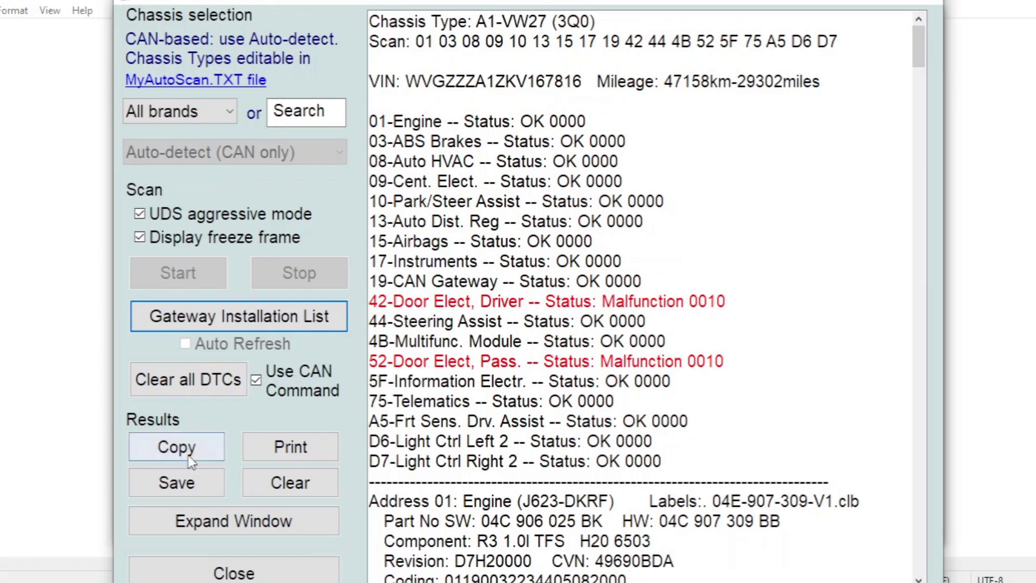
Save the Auto-Scan results as a log file with licence plate T-ROC.
click(187, 484)
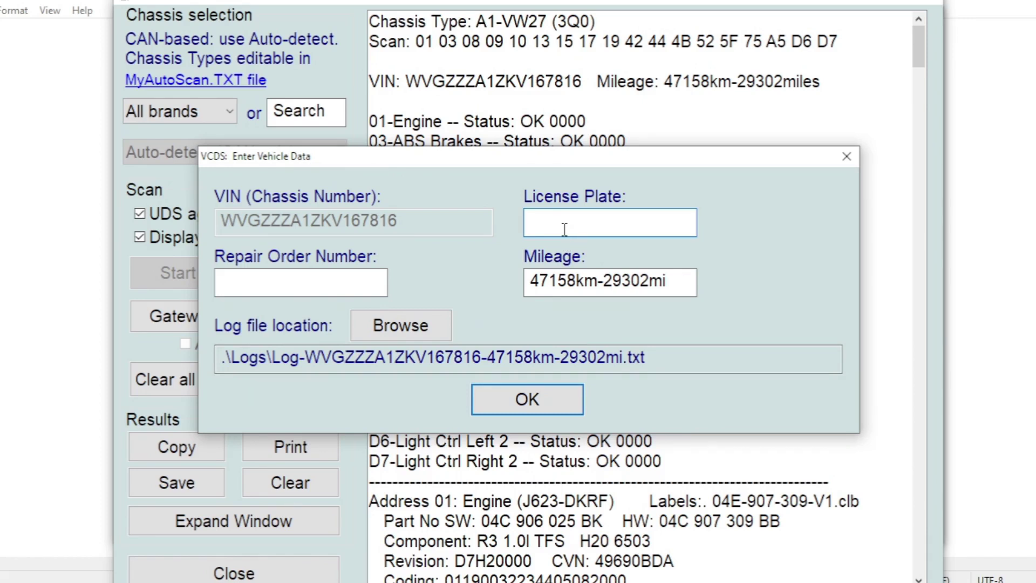
text(T-ROC)
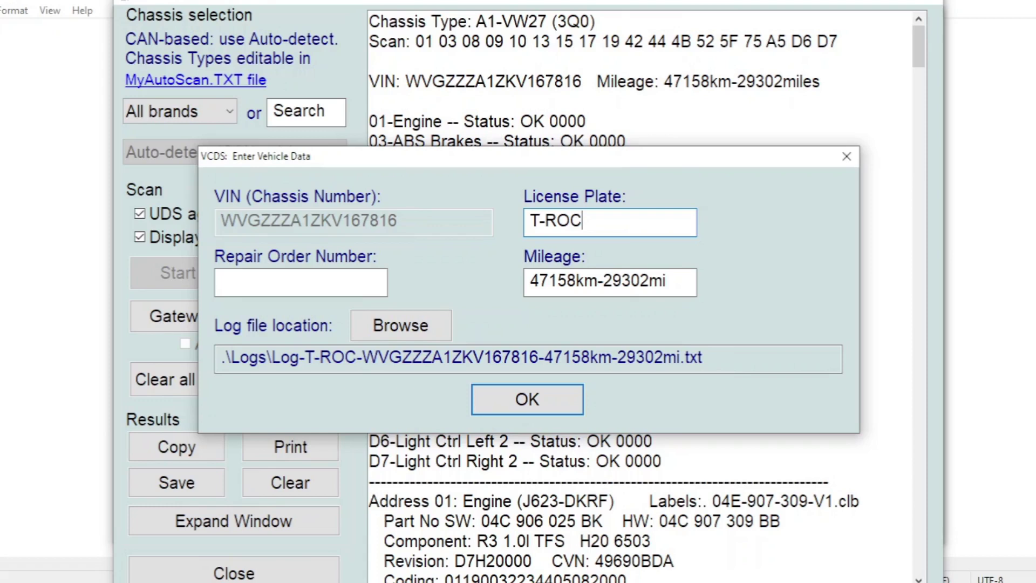
click(527, 399)
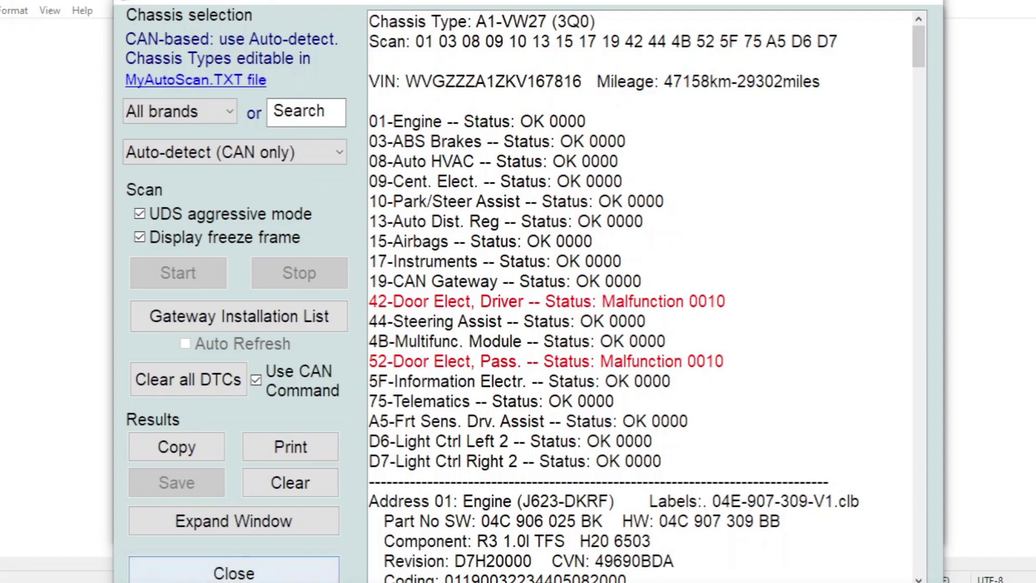
Close Auto-Scan and open the 01-Engine controller.
click(211, 574)
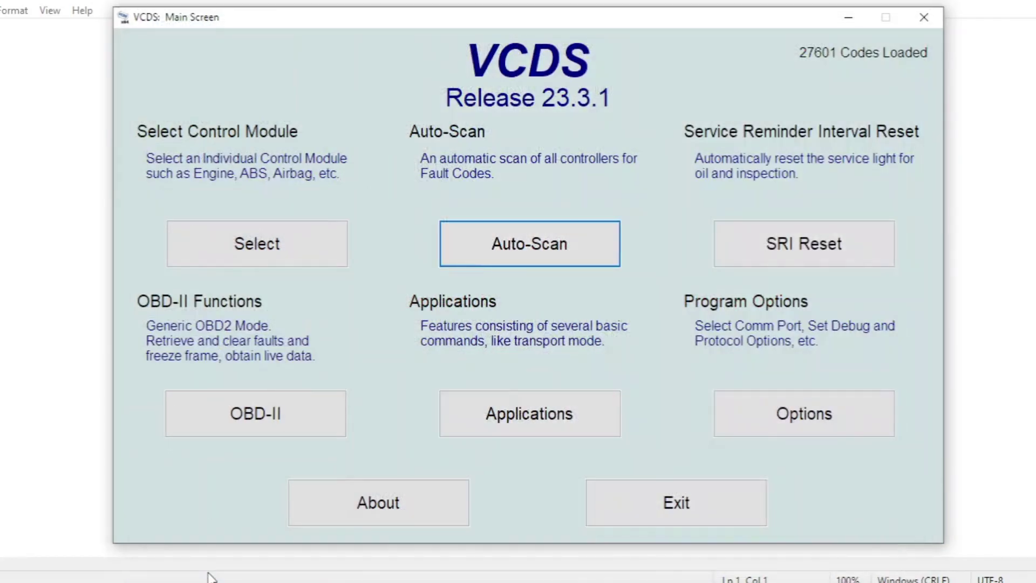
click(279, 242)
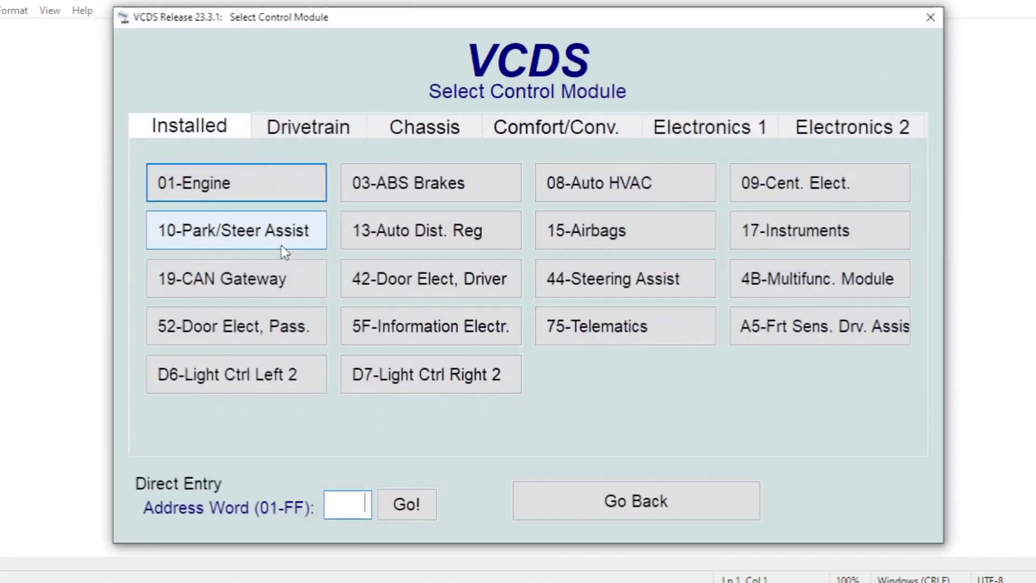
click(266, 189)
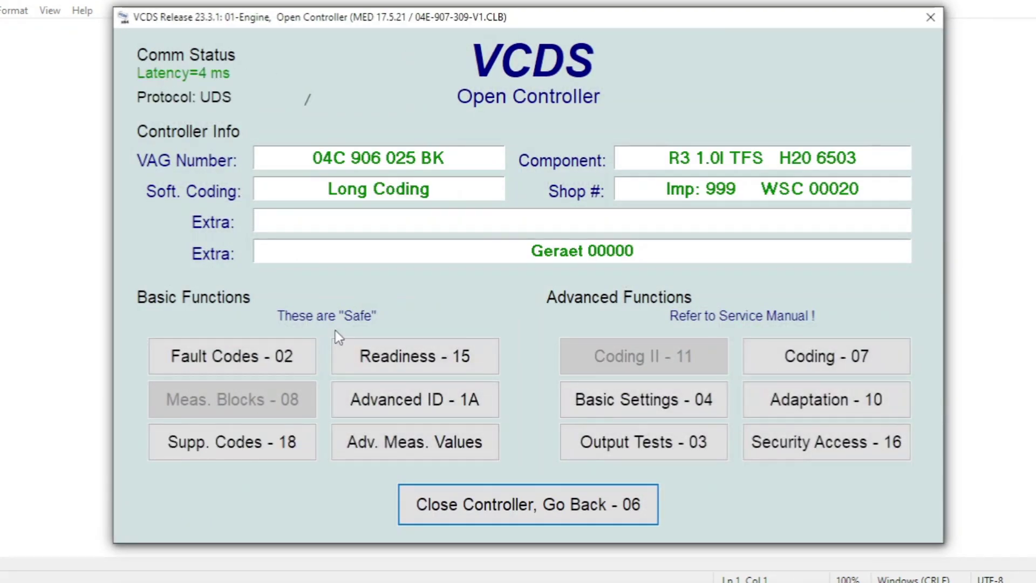
Browse the engine adaptation channels, then open Basic Settings showing Initial fuel filling.
click(785, 406)
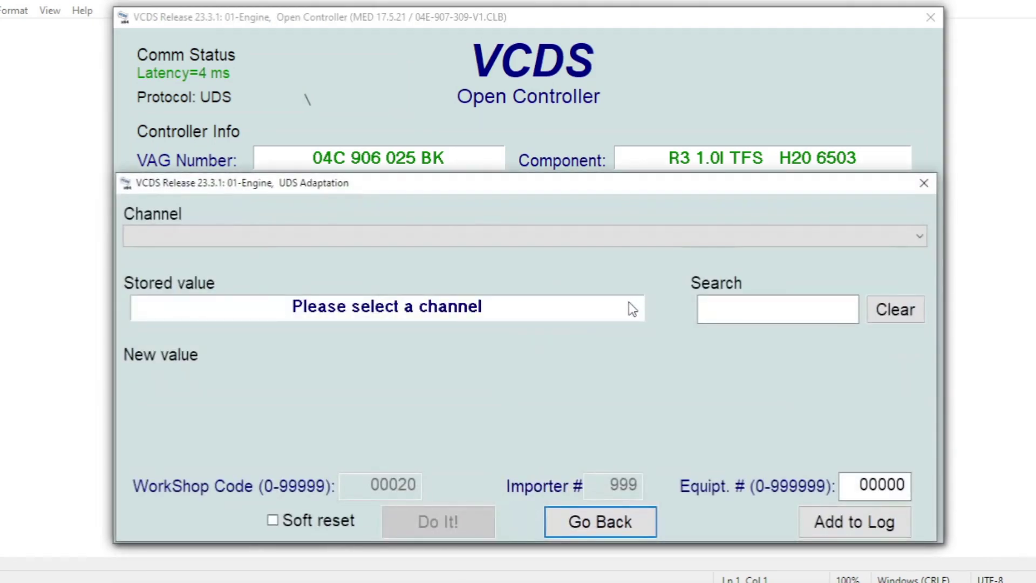
click(500, 238)
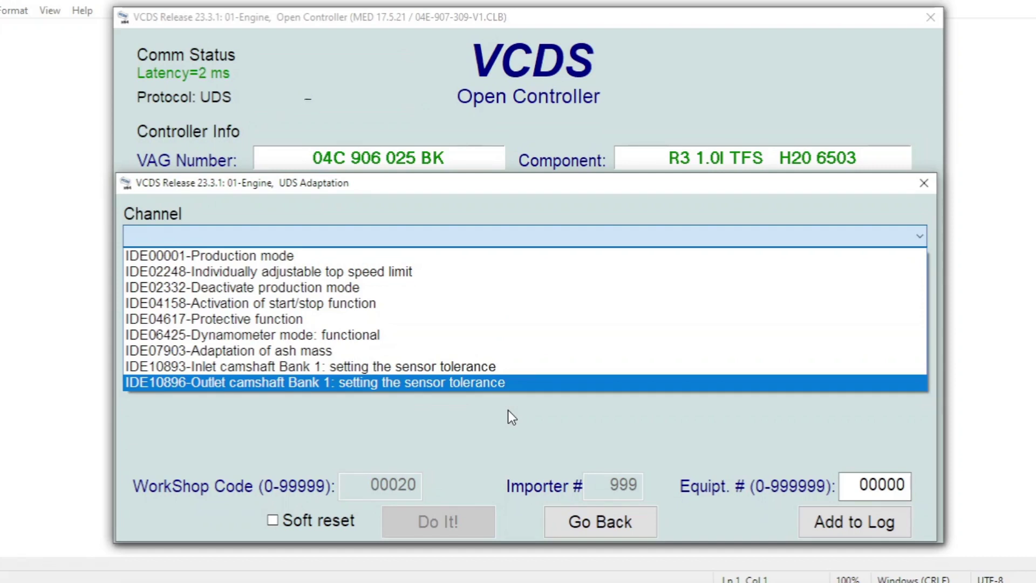
click(554, 426)
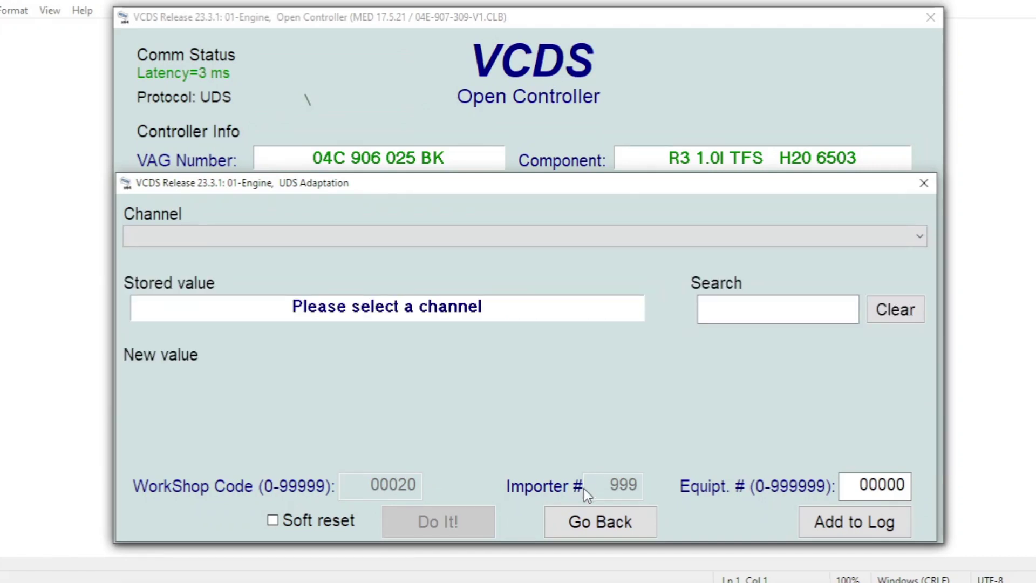
click(591, 514)
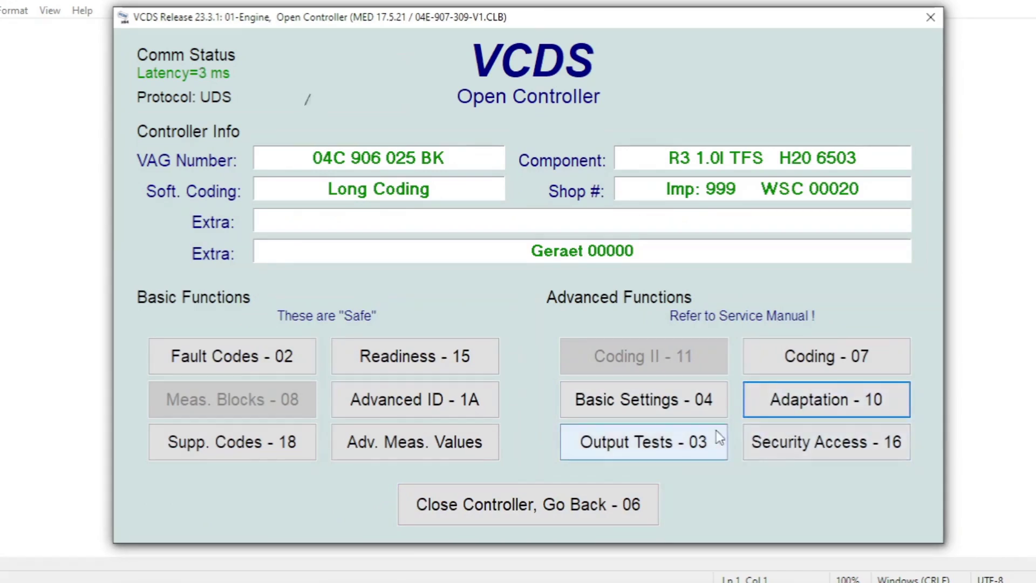
click(701, 403)
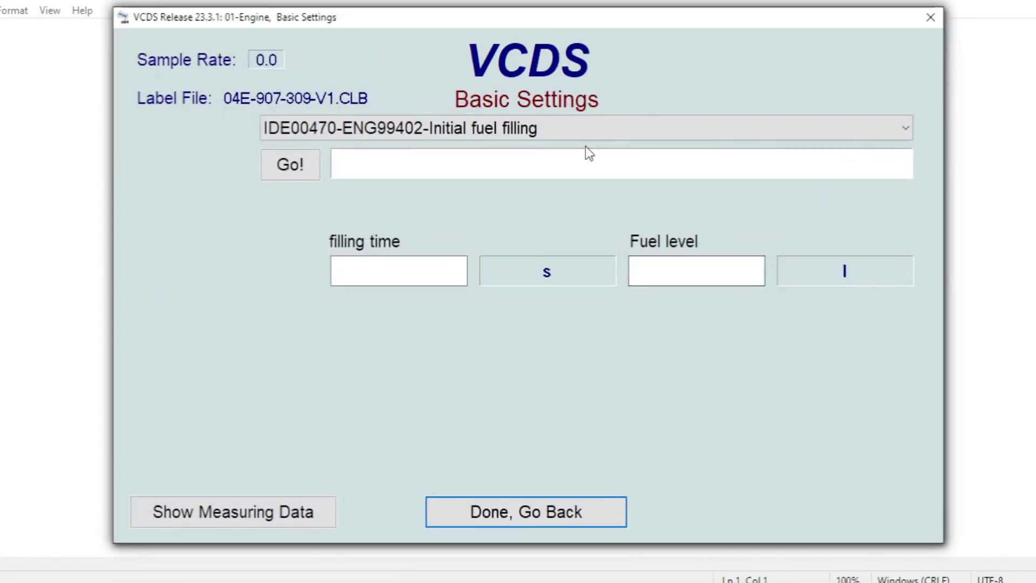
Browse the engine procedure list unchanged, then close Basic Settings back to 01-Engine.
click(584, 128)
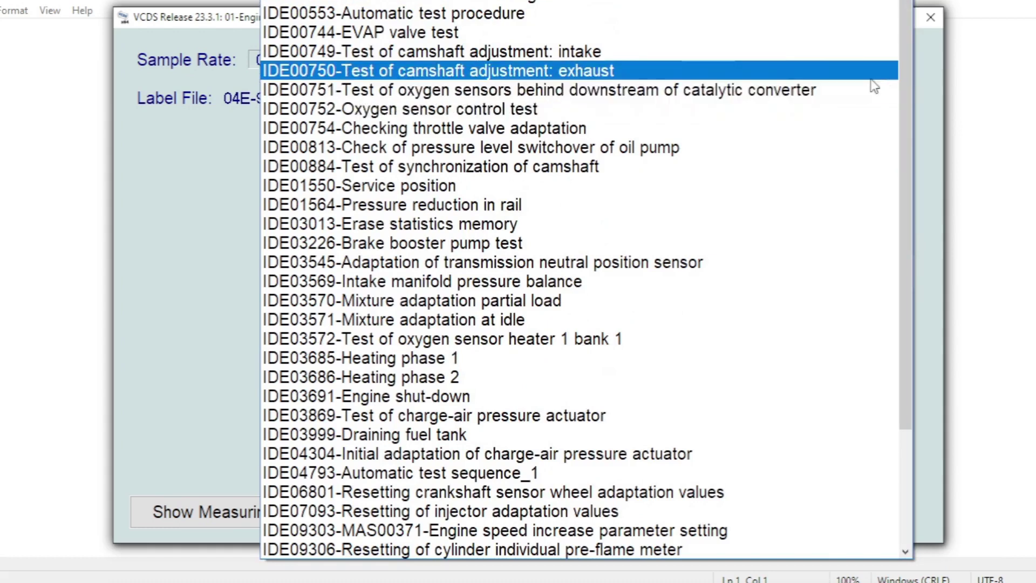
mouse_move(905, 96)
mouse_down()
mouse_move(919, 231)
mouse_move(919, 90)
mouse_up()
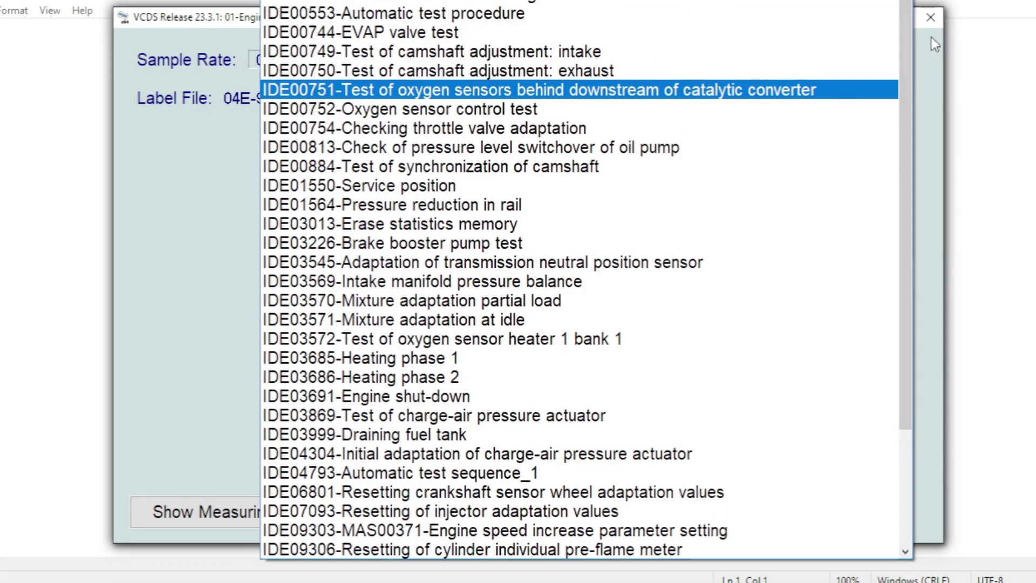
click(935, 24)
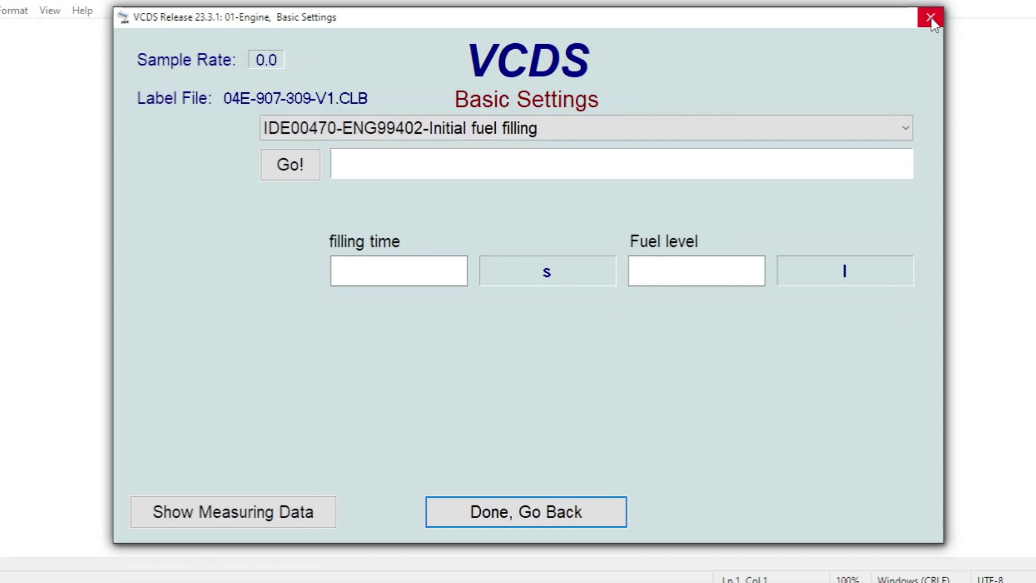
click(934, 23)
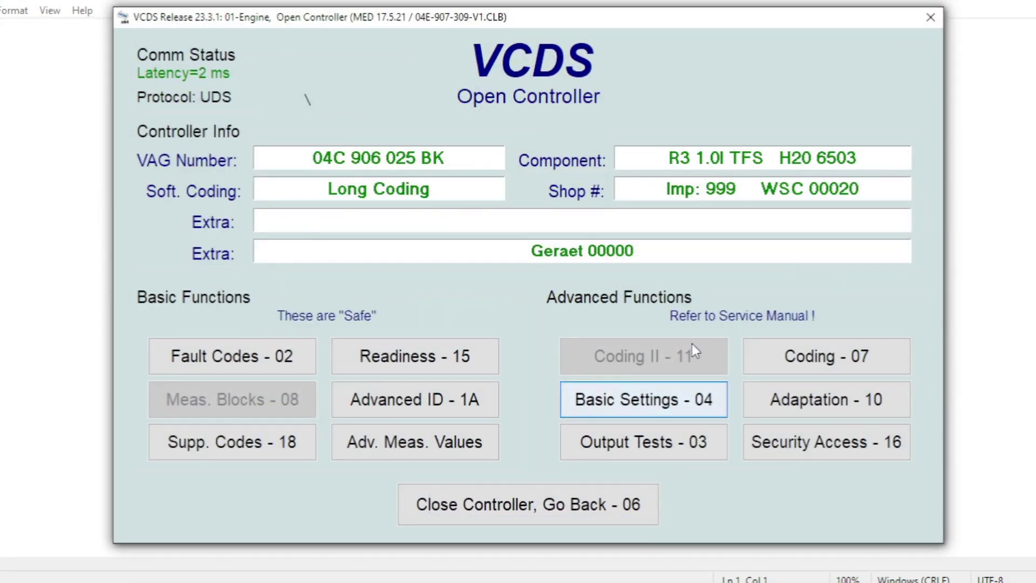
Open 03-ABS Brakes Basic Settings and browse routines, leaving IDE00498-Resetting of all adaptation values.
click(553, 497)
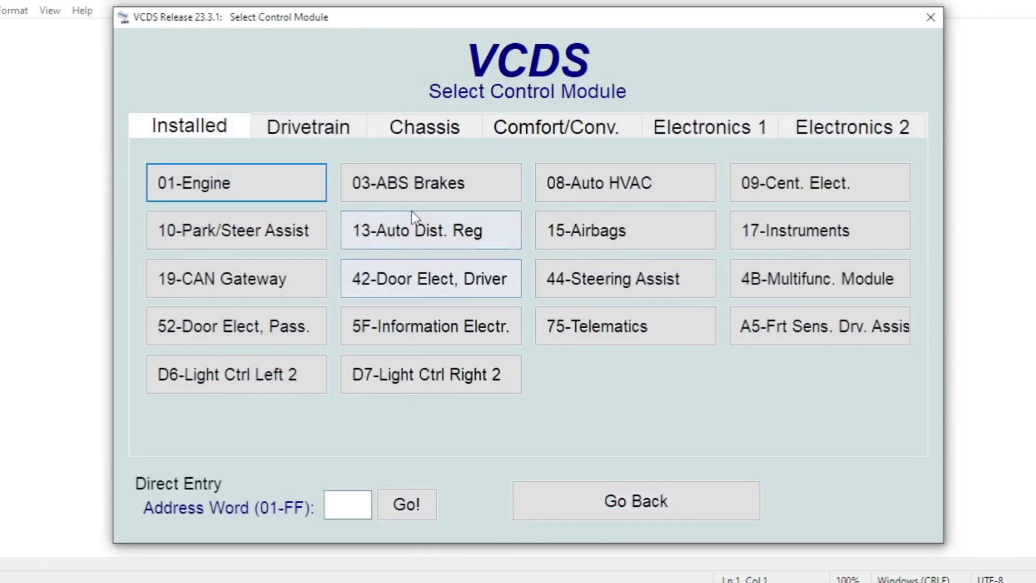
click(413, 192)
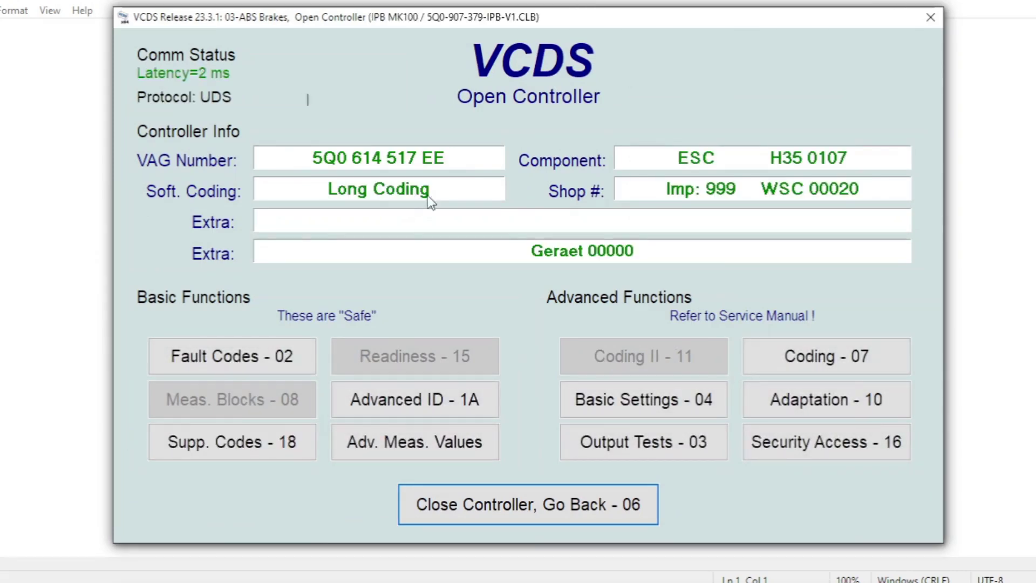
click(636, 399)
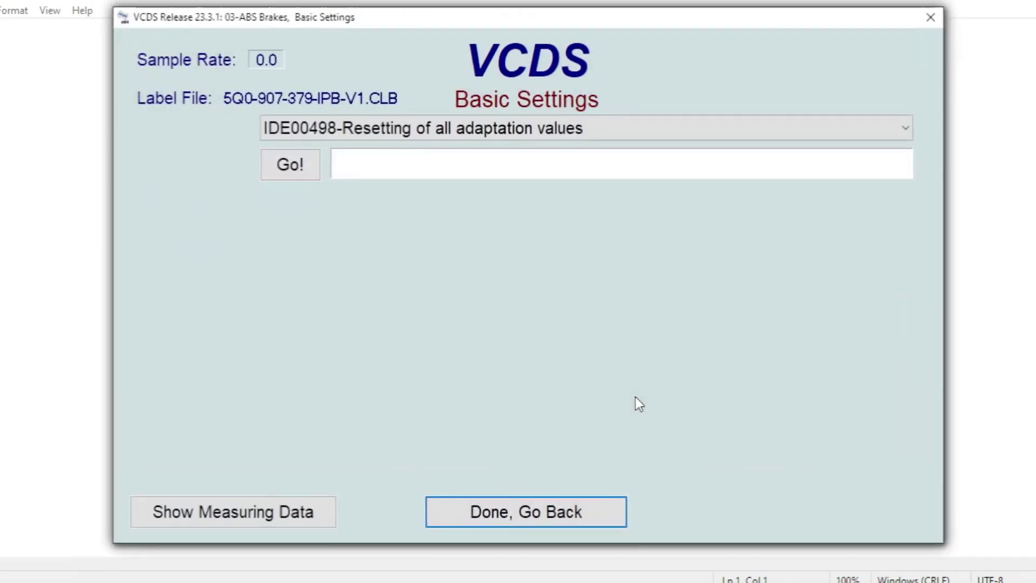
click(600, 123)
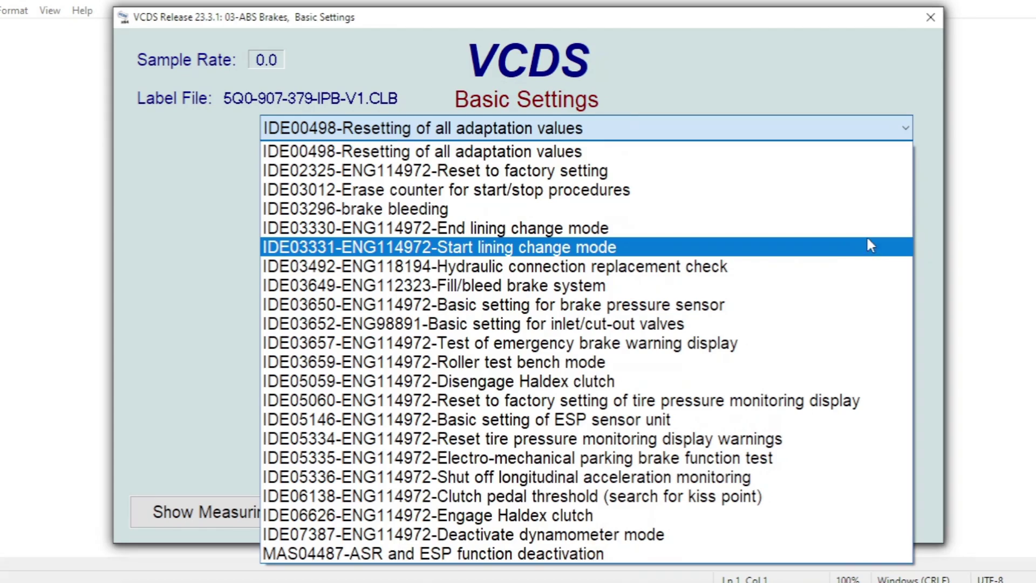
click(855, 82)
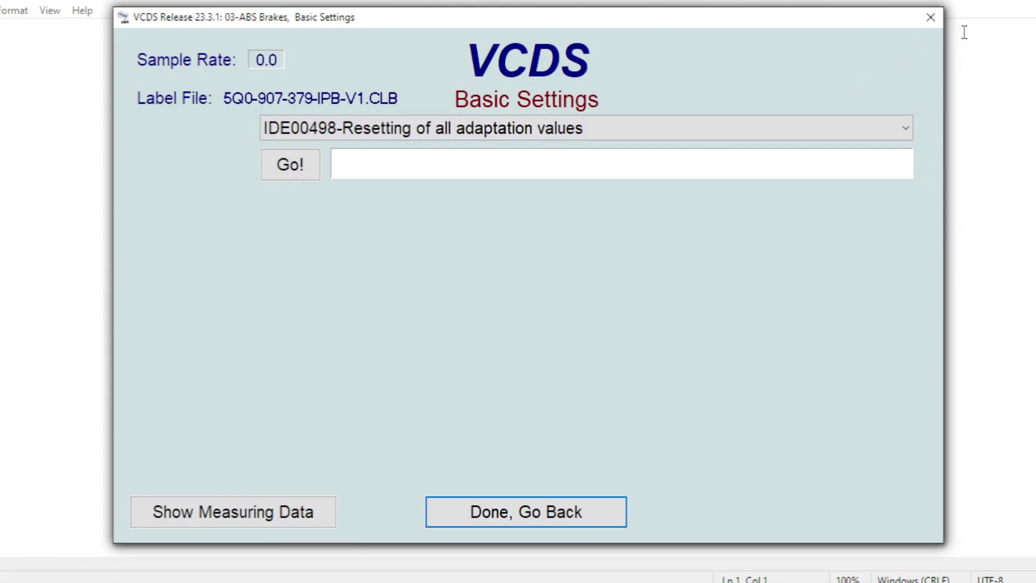
Browse the ABS Brakes adaptation channel list, then return to the 03-ABS Brakes controller screen.
click(571, 511)
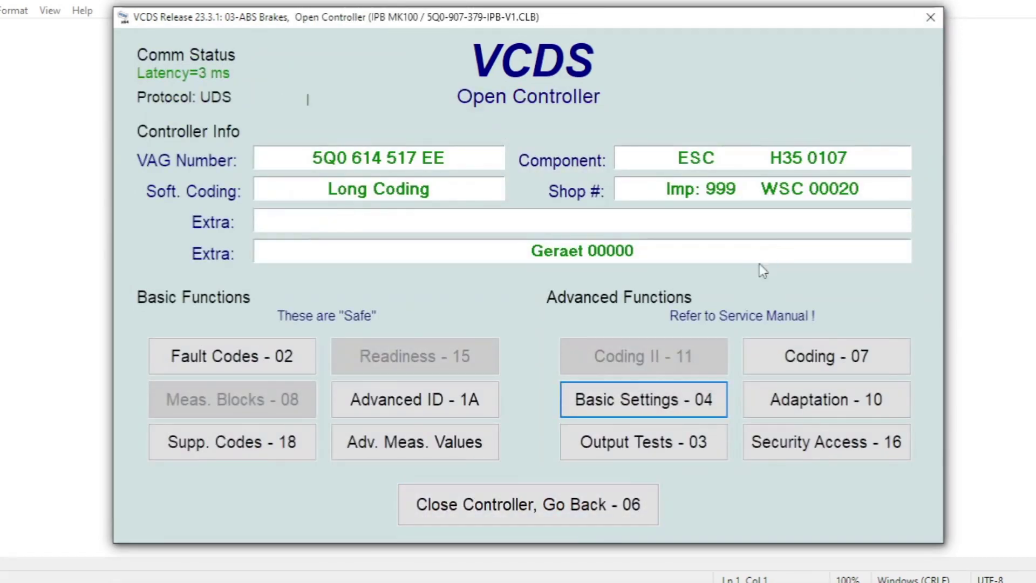
click(818, 399)
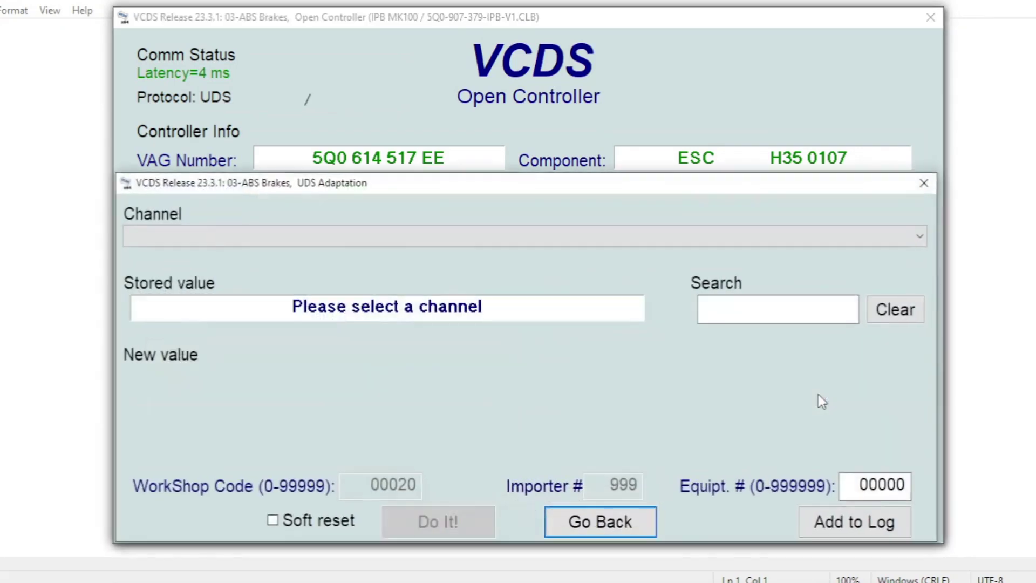
click(591, 236)
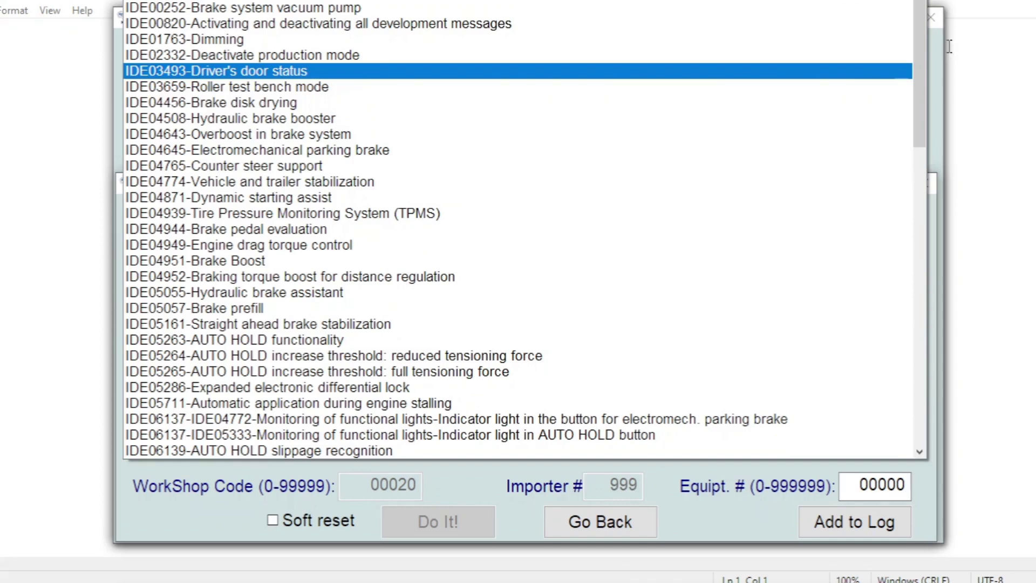
drag(923, 46, 957, 365)
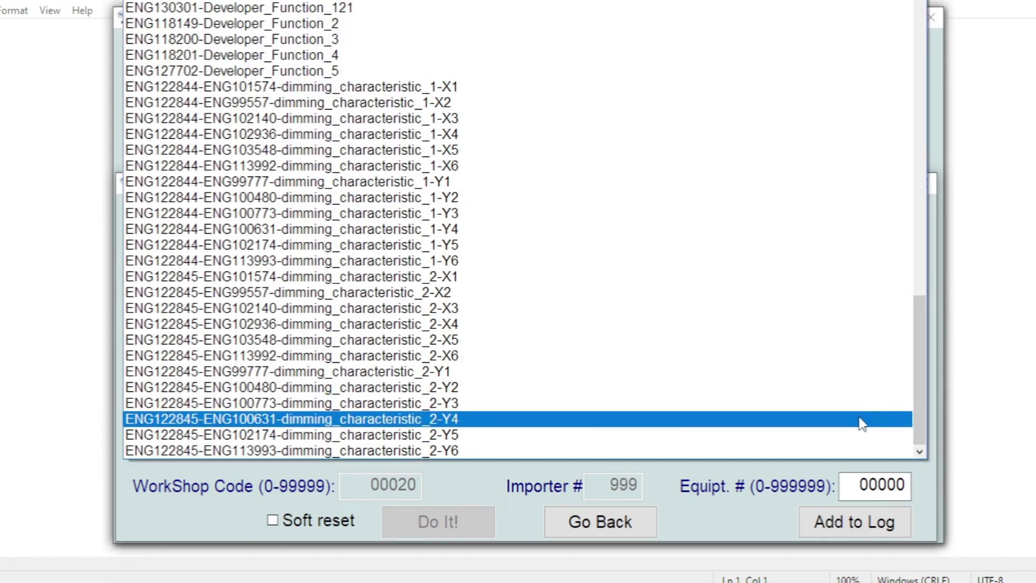
click(617, 529)
click(617, 529)
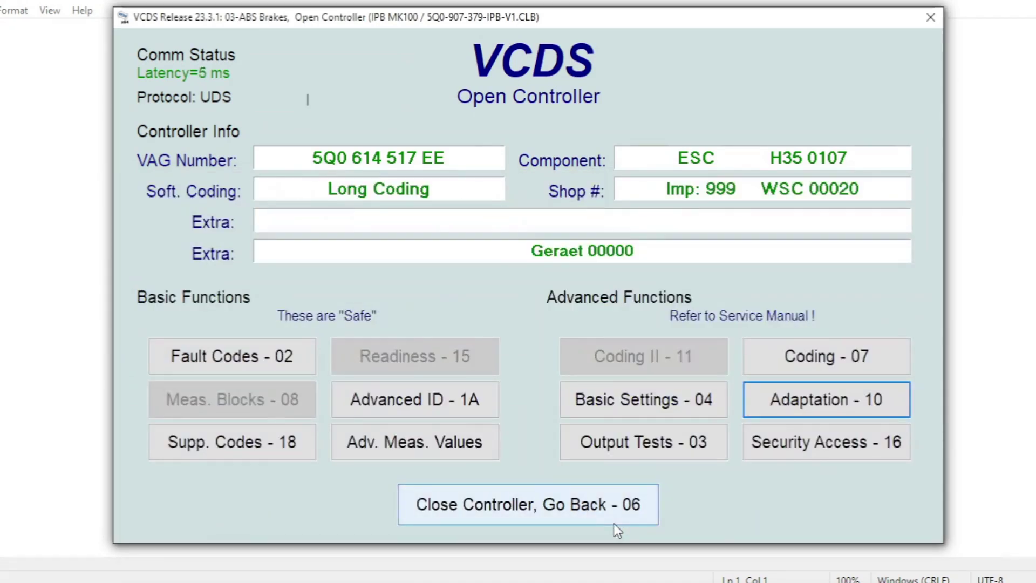
Open 42-Door Elect, Driver and erase its central-locking fault code.
click(583, 506)
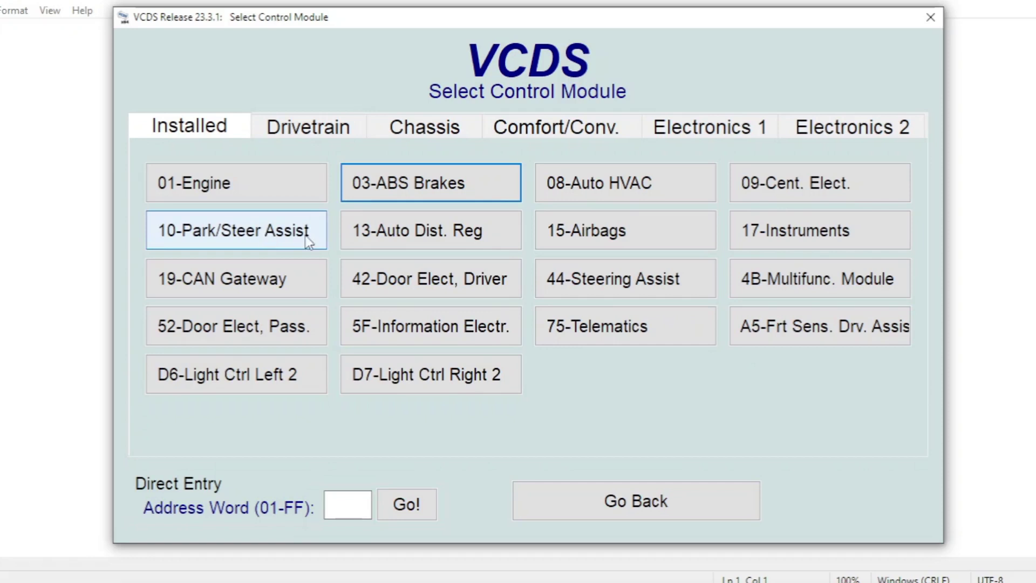
click(393, 280)
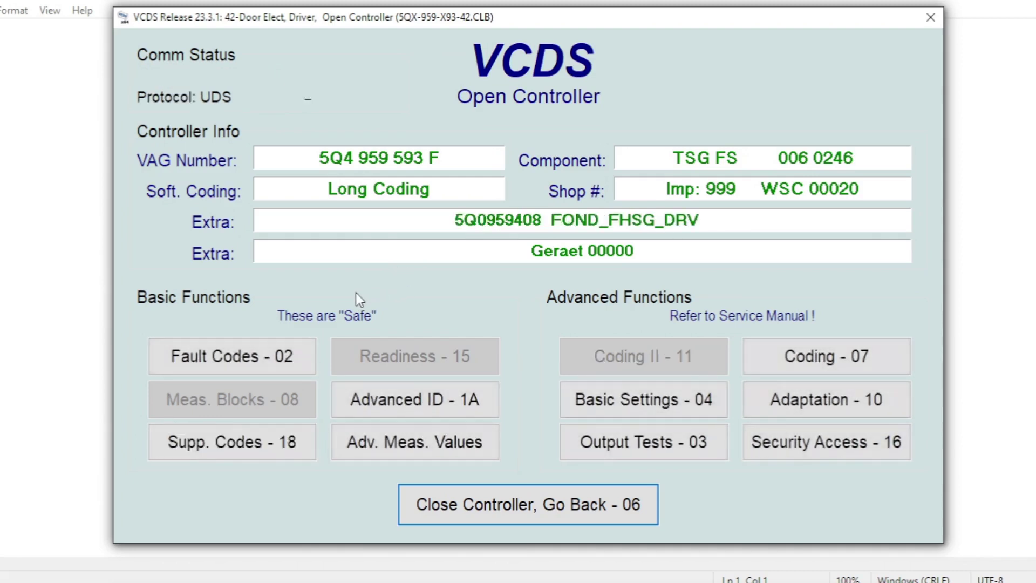
click(270, 356)
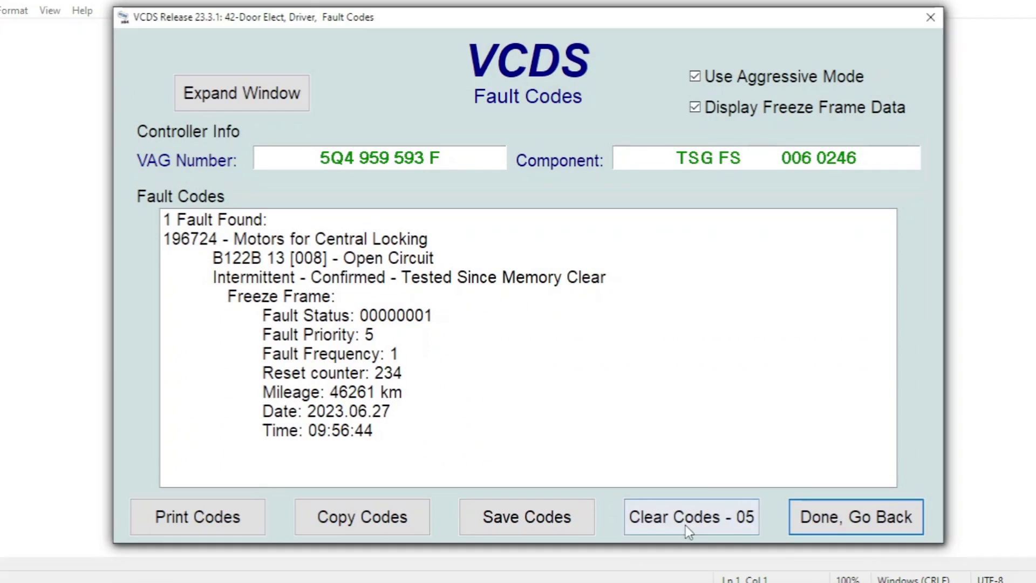
click(716, 521)
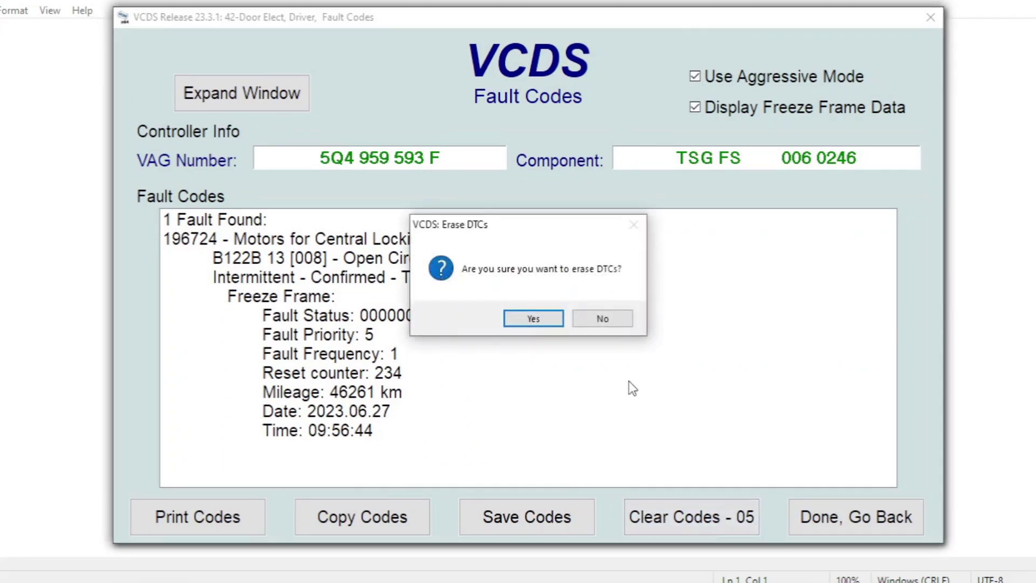
click(540, 319)
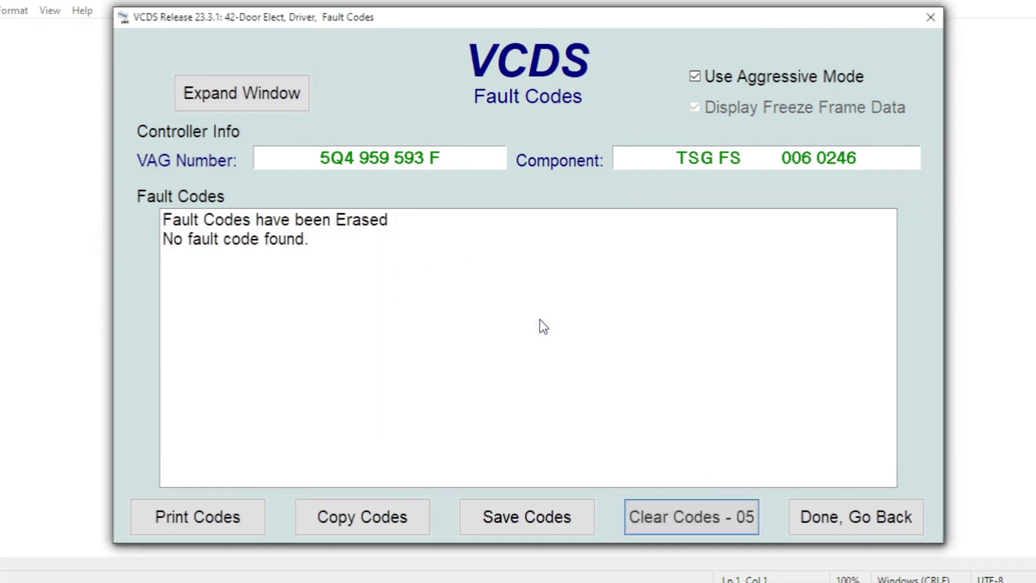
click(892, 523)
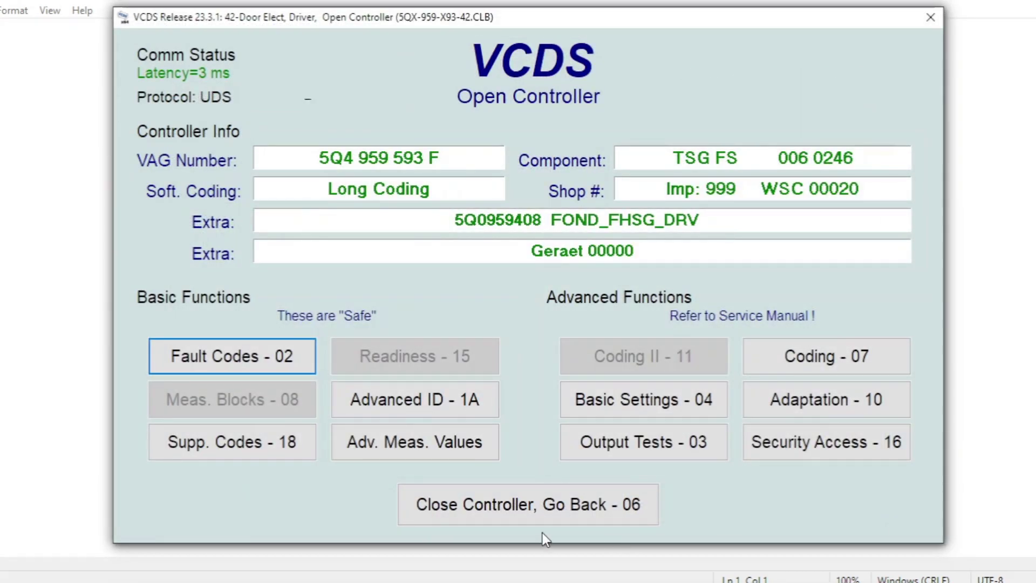
click(647, 403)
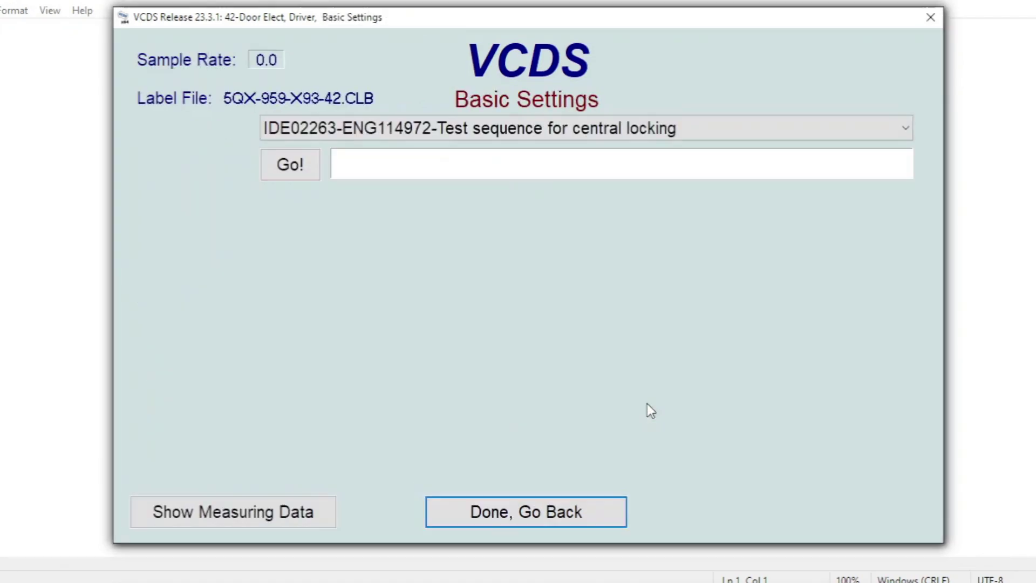
click(526, 132)
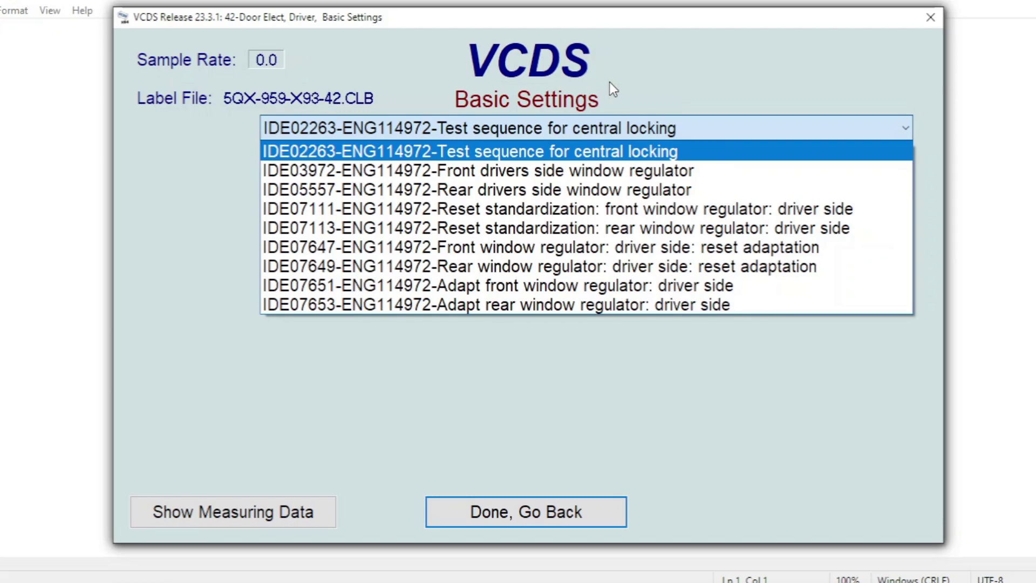
key(Return)
click(505, 510)
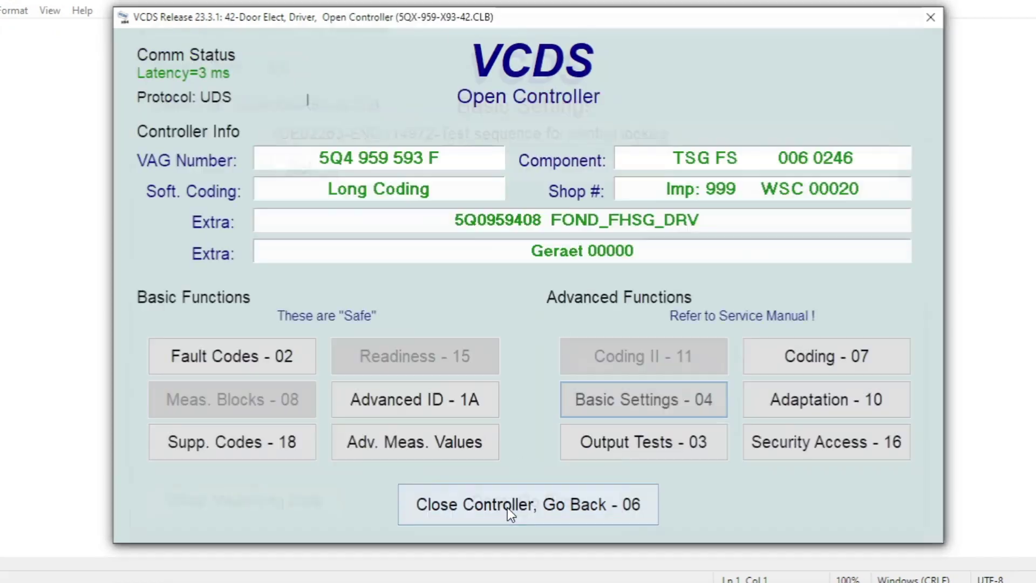
click(850, 397)
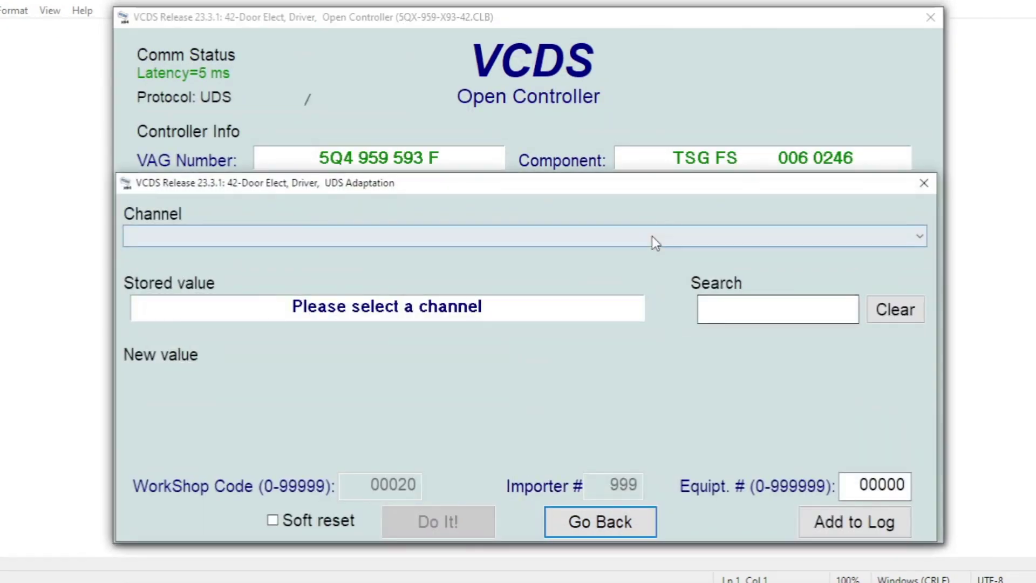
click(581, 239)
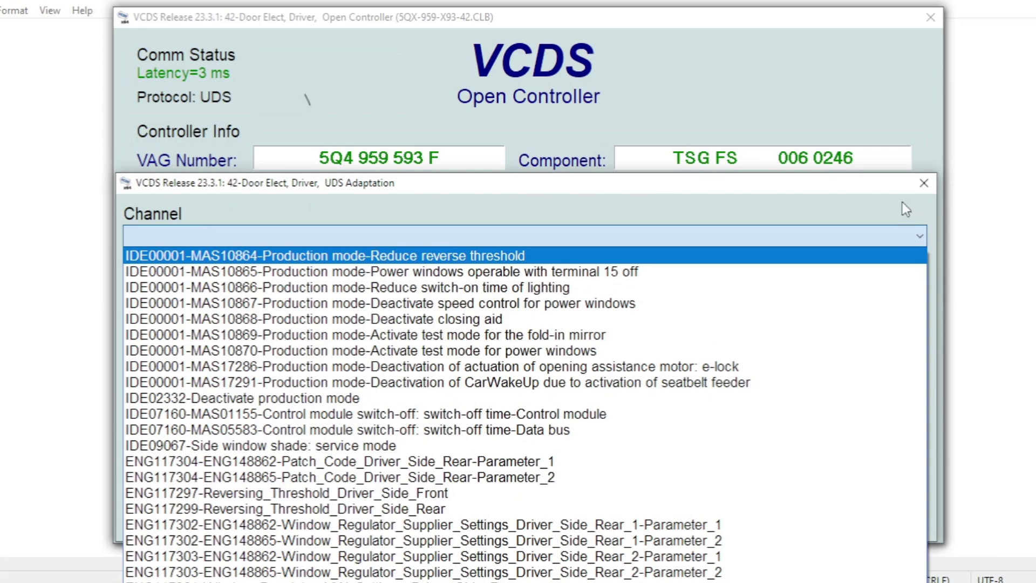
click(925, 184)
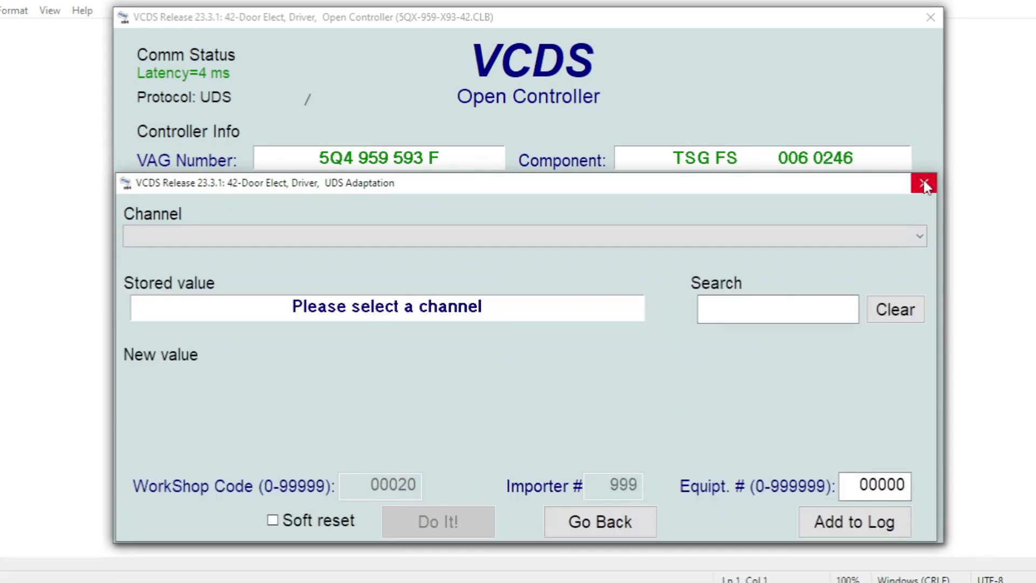
click(924, 185)
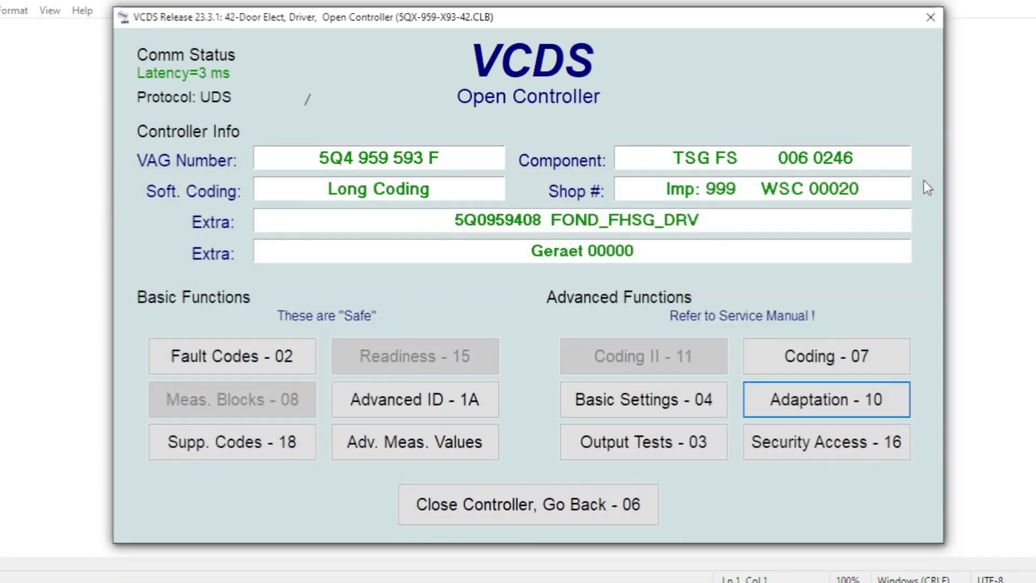
Open the 52 passenger door module and erase its central-locking fault code.
click(533, 503)
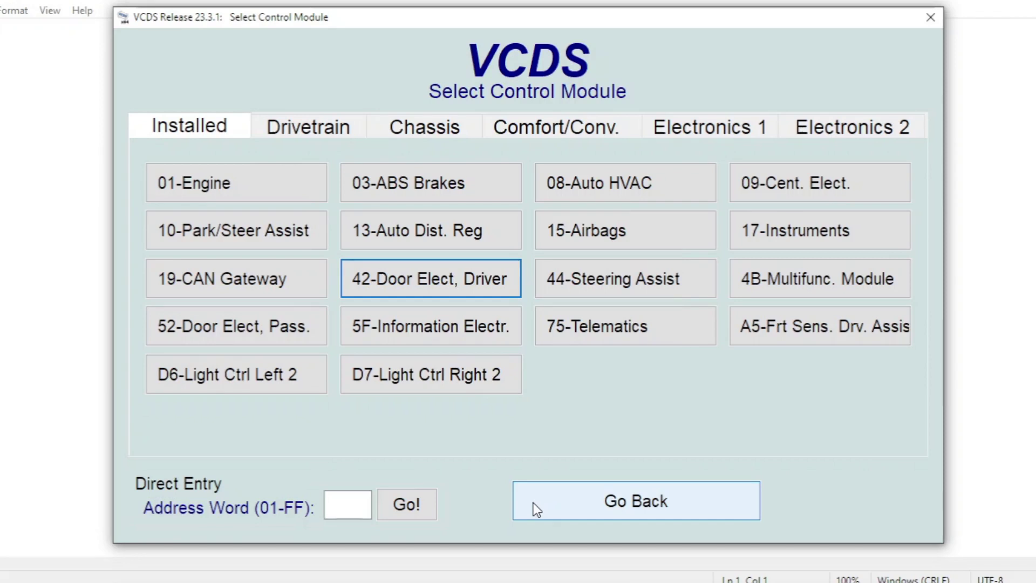
click(213, 326)
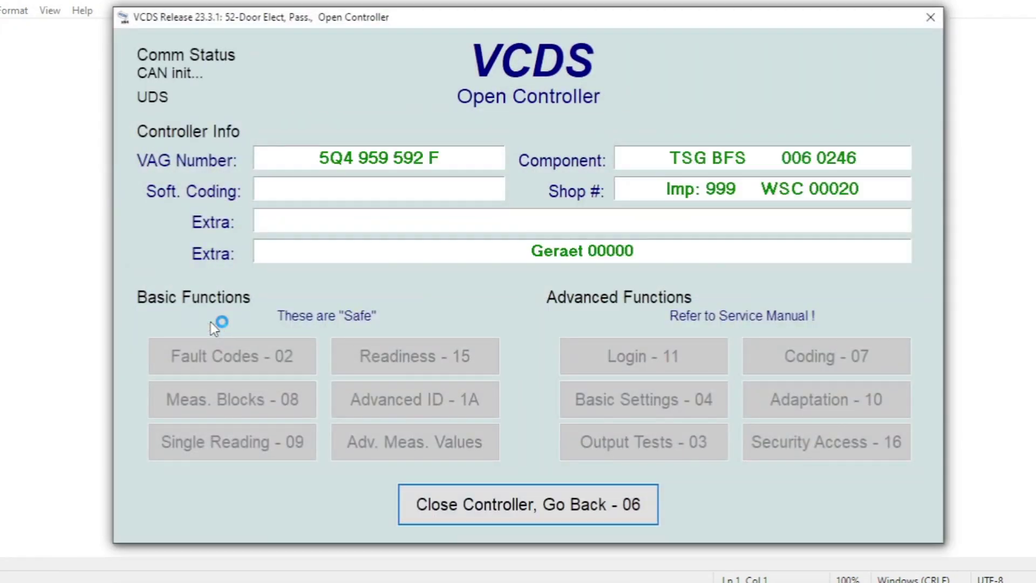
click(224, 357)
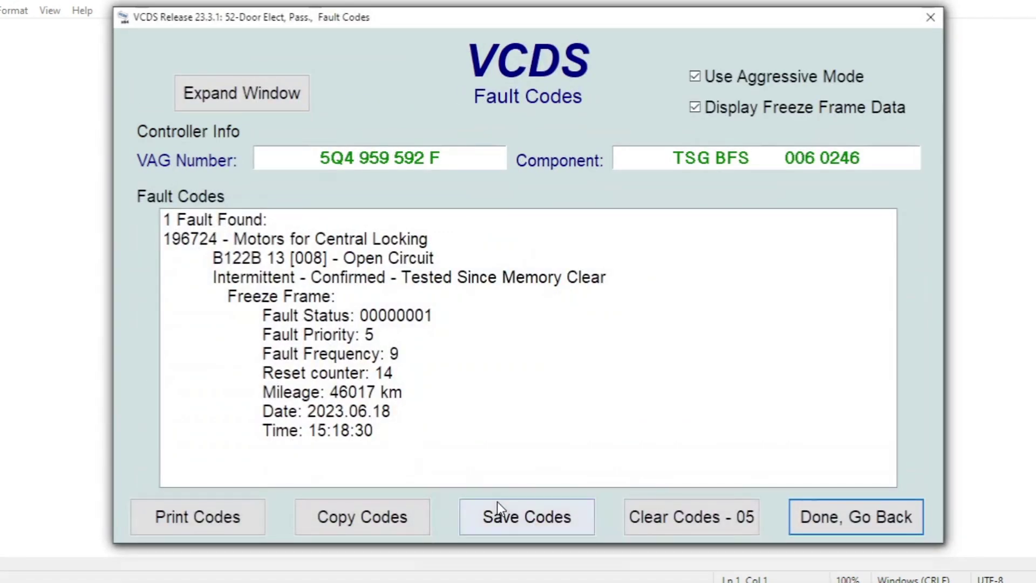
click(682, 517)
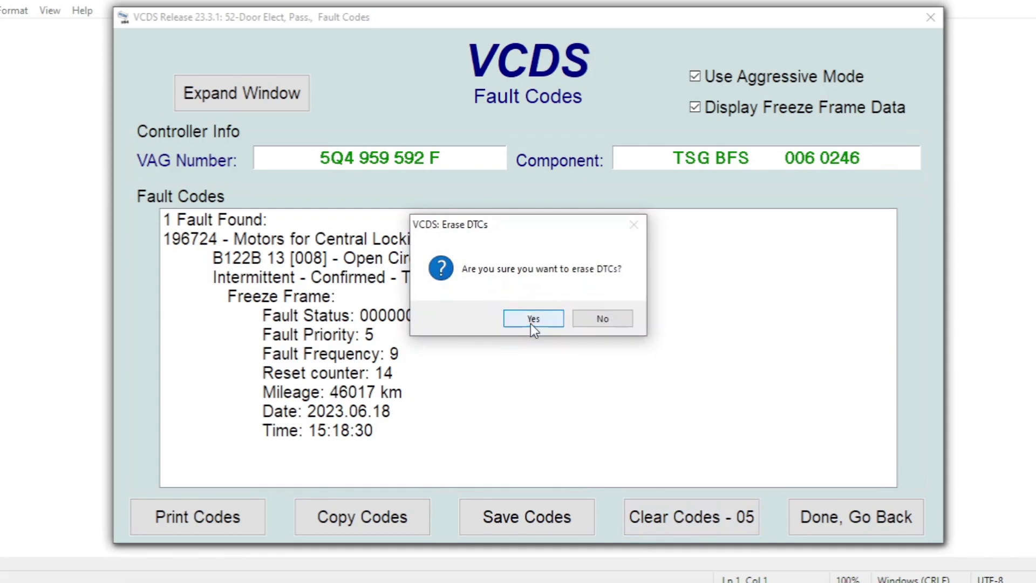
click(532, 320)
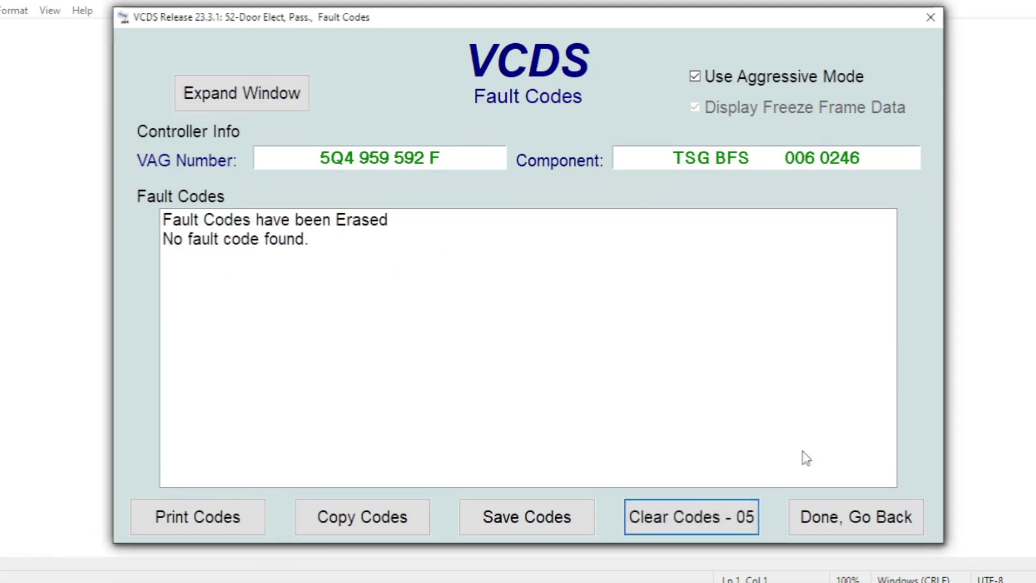
click(834, 515)
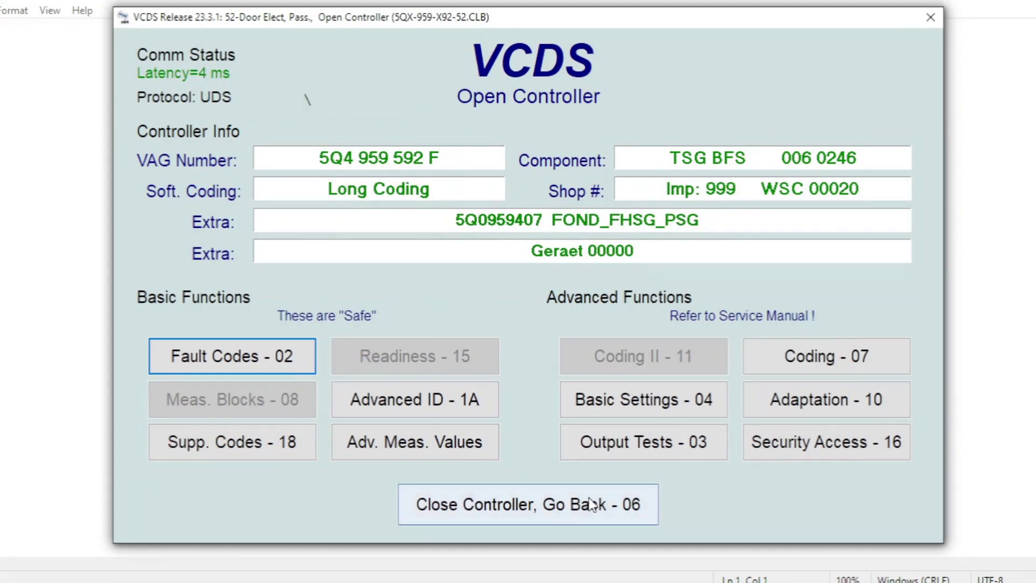
click(646, 399)
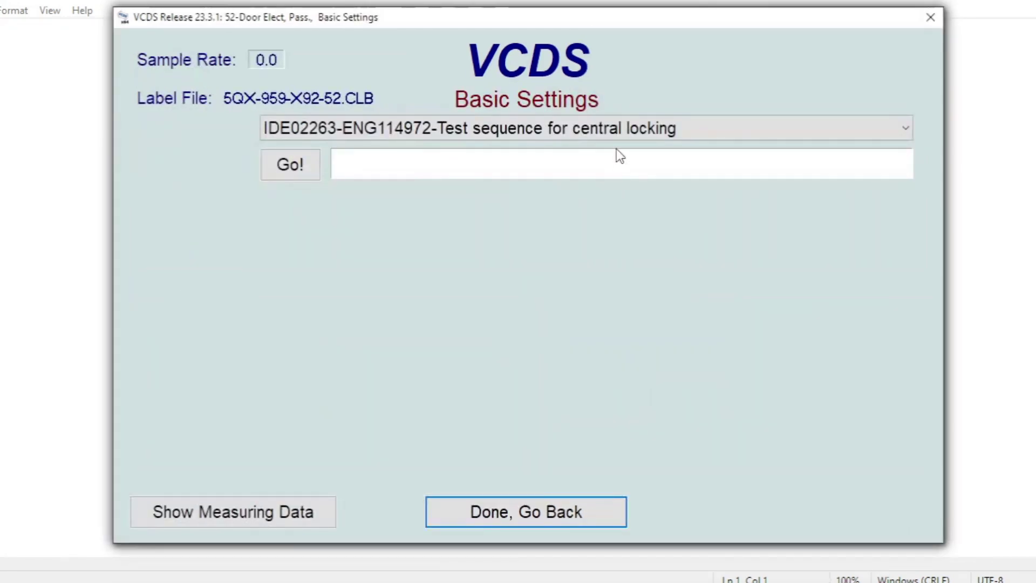
click(618, 129)
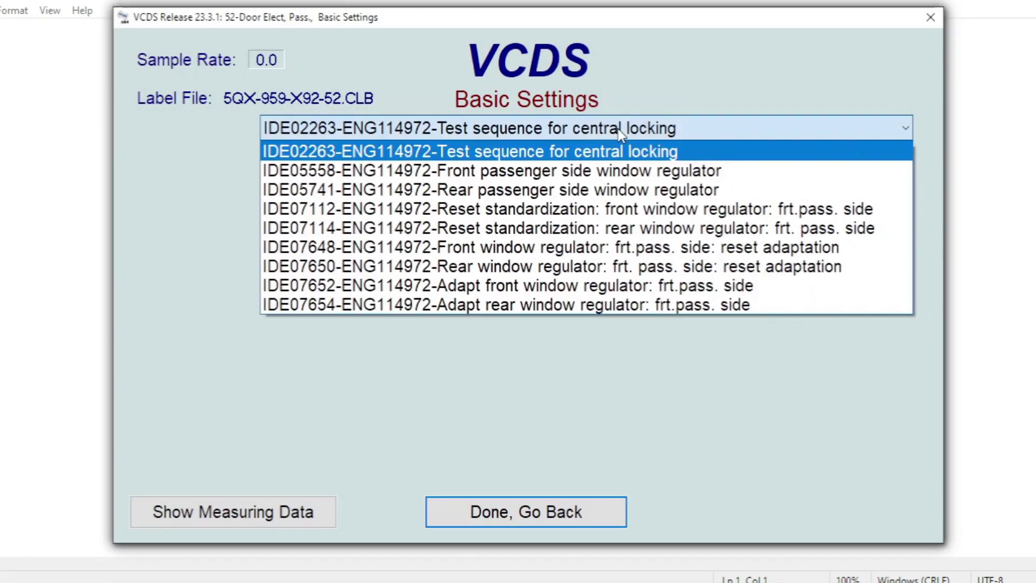
click(647, 94)
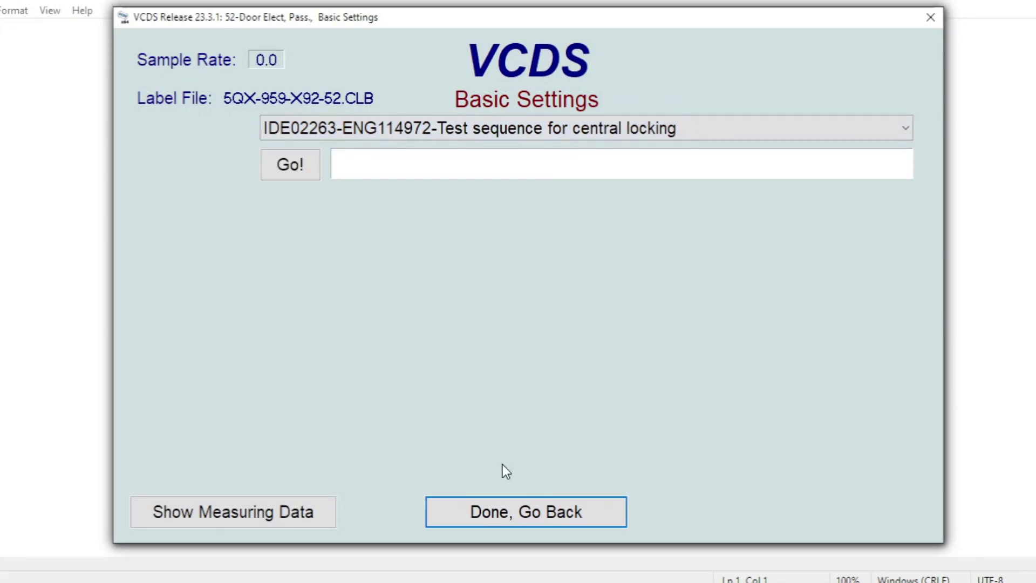
click(530, 514)
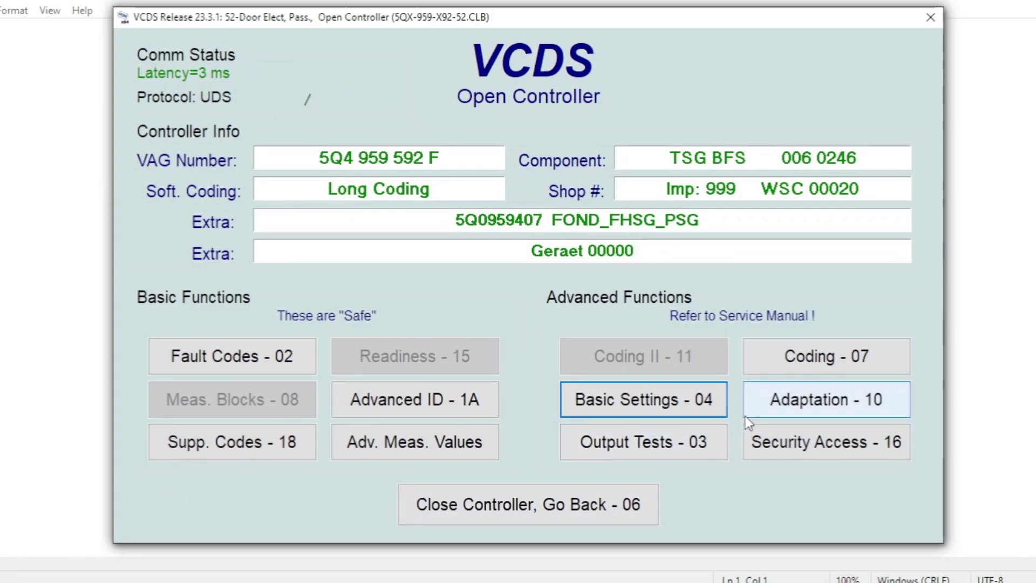
click(776, 411)
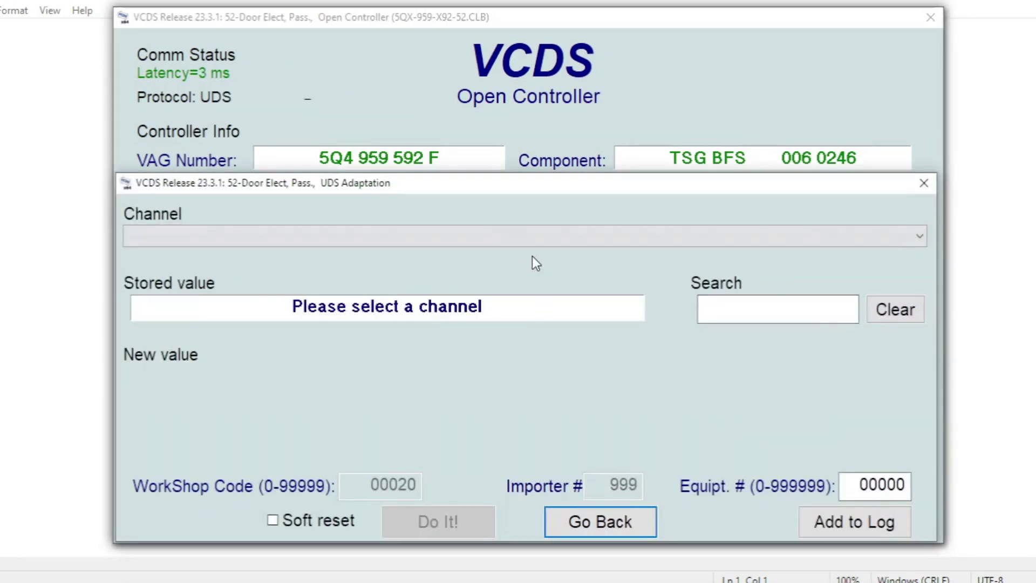
click(532, 235)
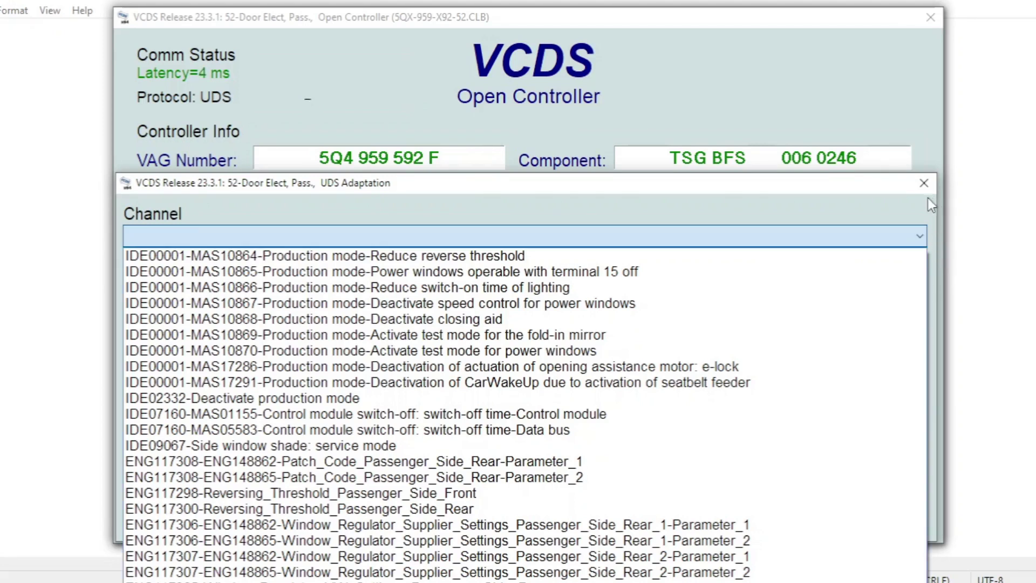
click(922, 183)
click(923, 183)
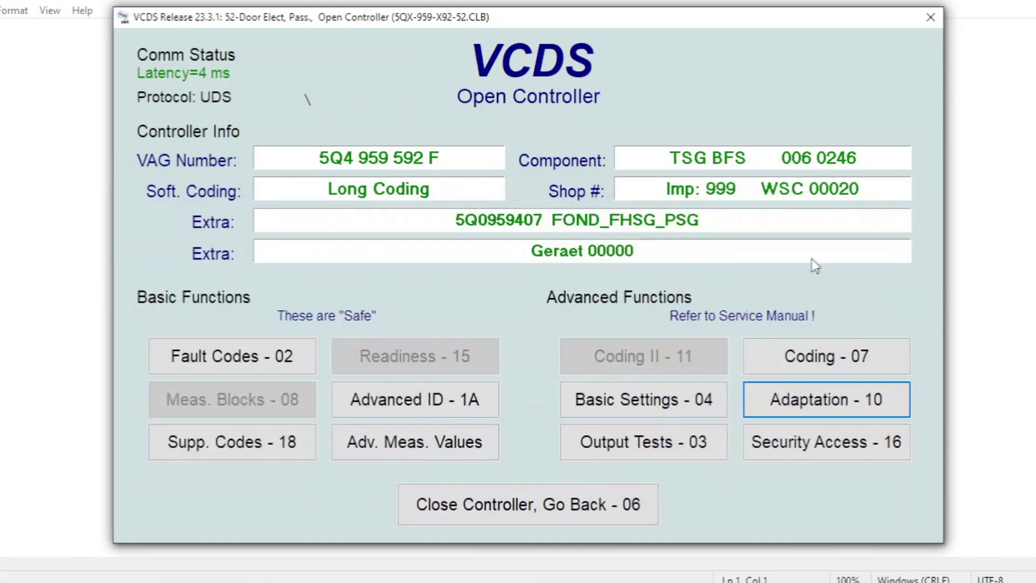
Open 17-Instruments Basic Settings and browse routines, leaving IDE02689-Complete tank calibration loaded.
click(527, 507)
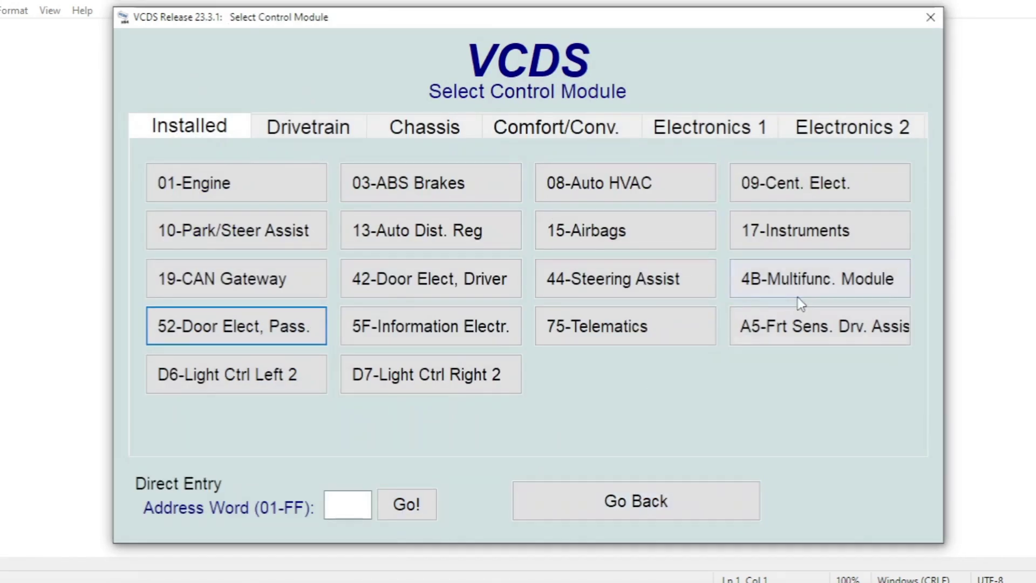
click(819, 249)
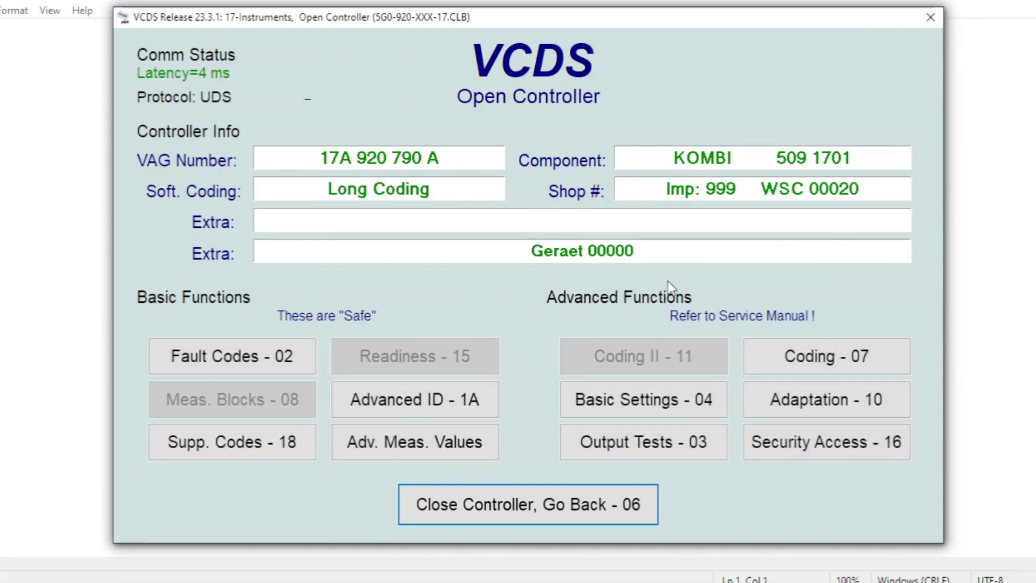
click(665, 398)
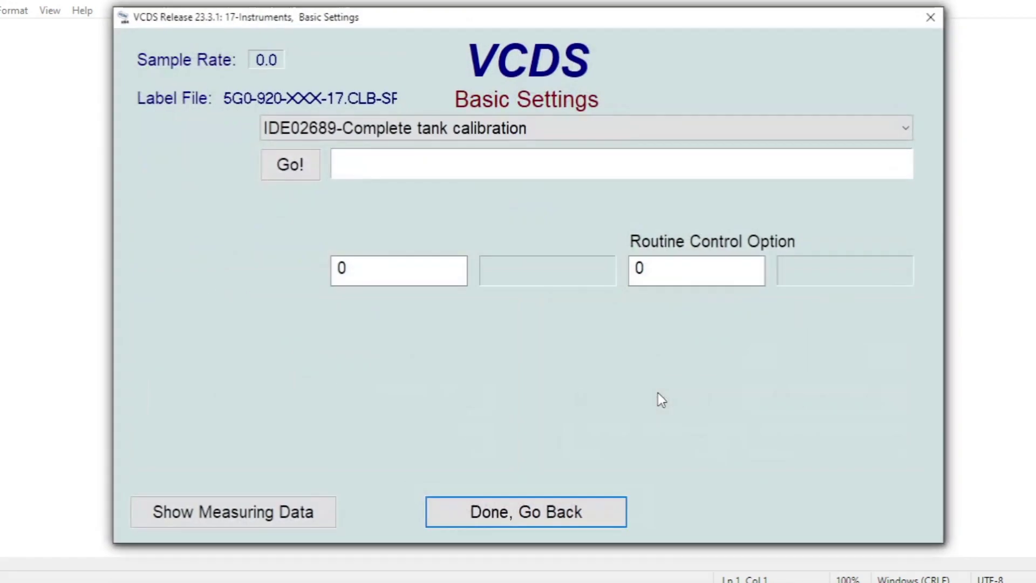
click(715, 129)
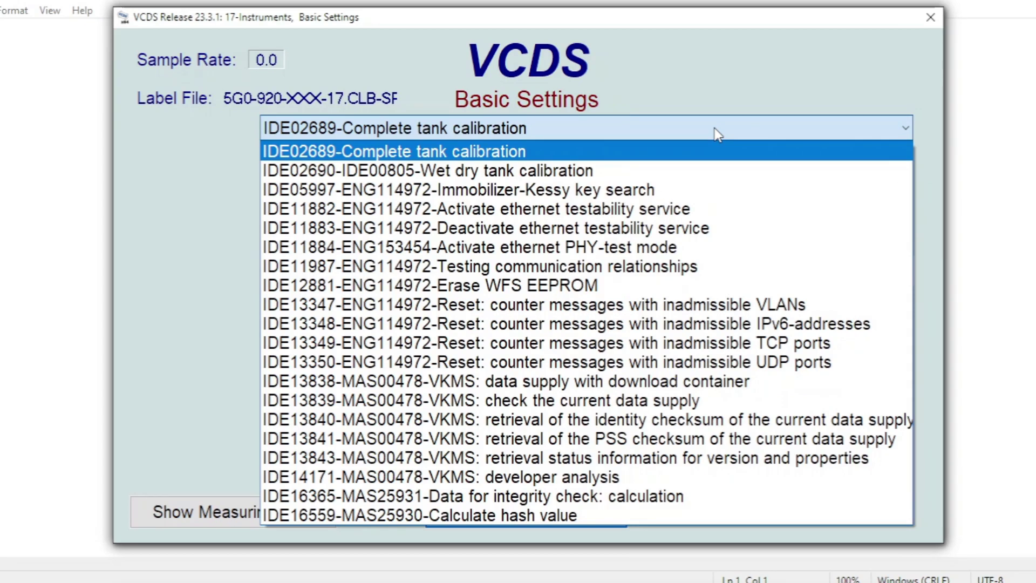
click(739, 105)
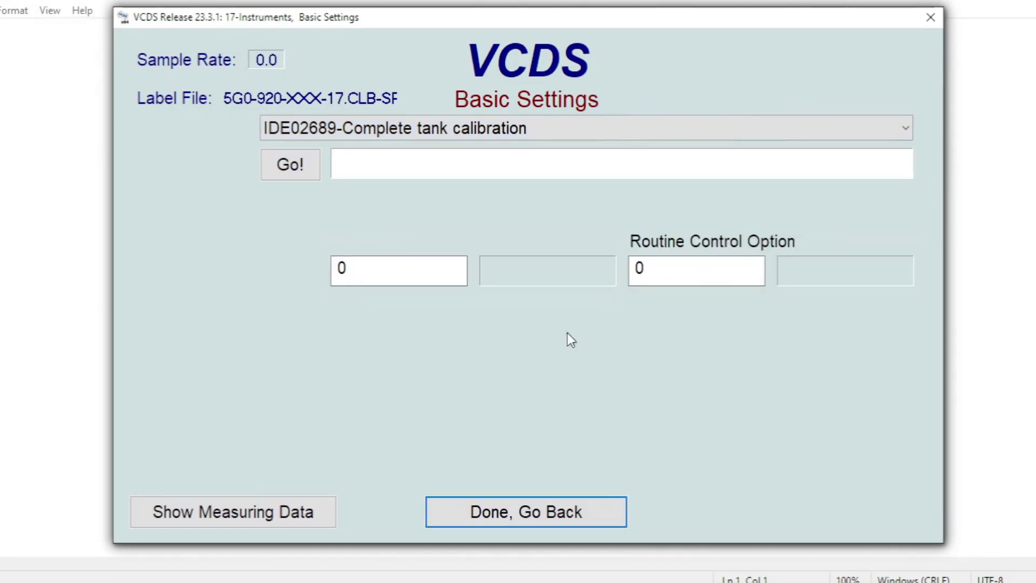
click(556, 499)
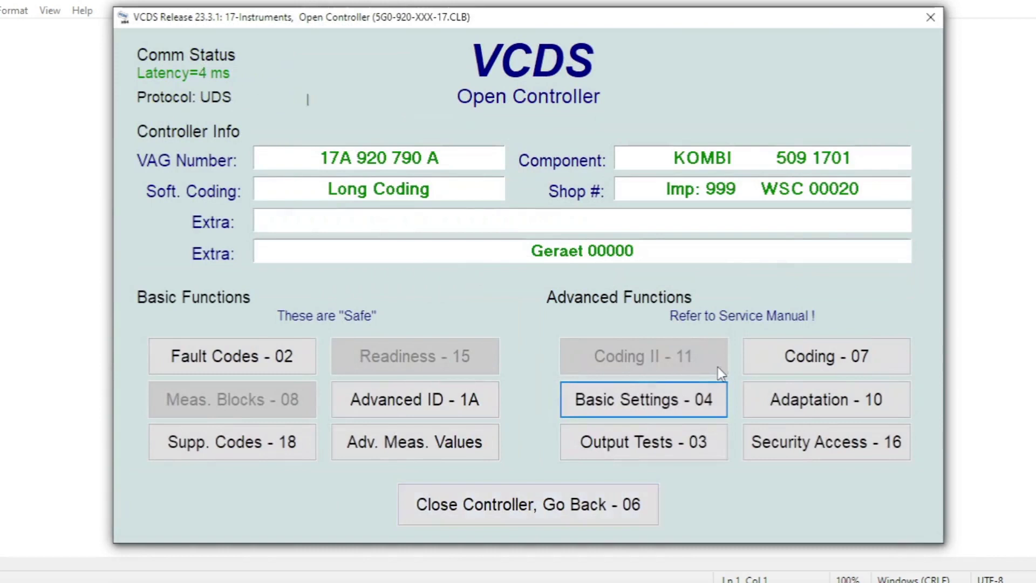
click(828, 405)
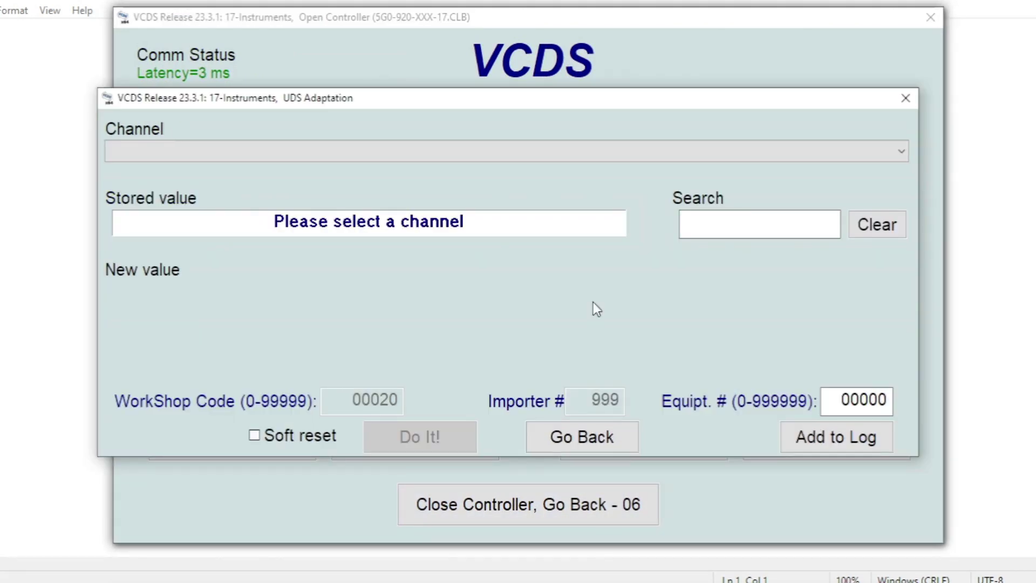
click(564, 148)
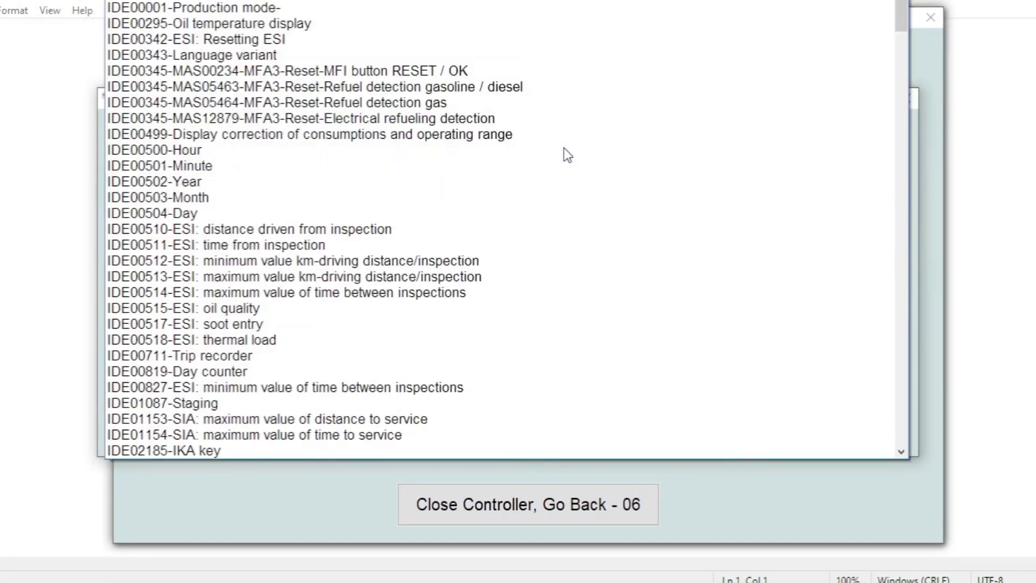
drag(904, 15, 941, 2)
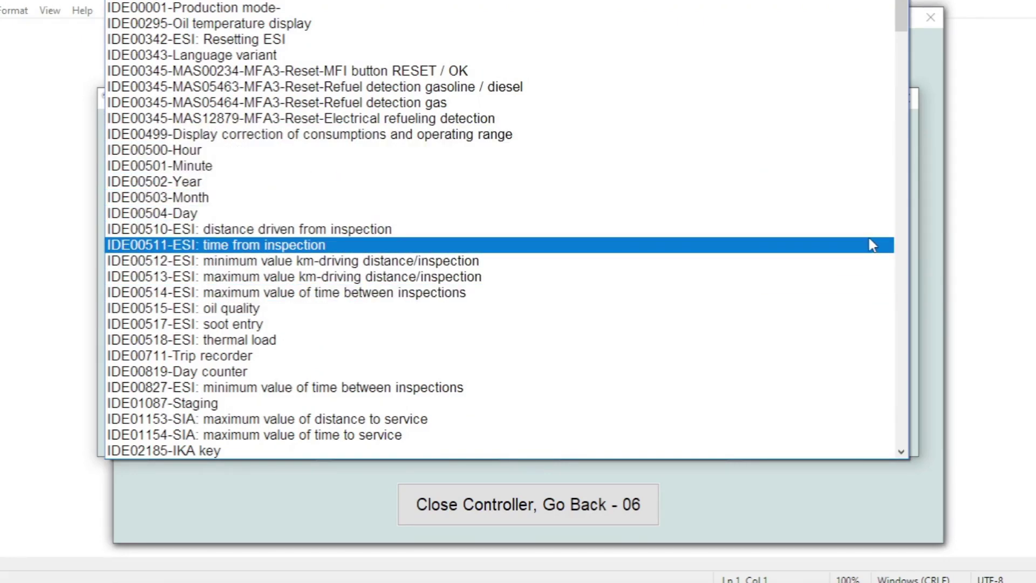
click(931, 227)
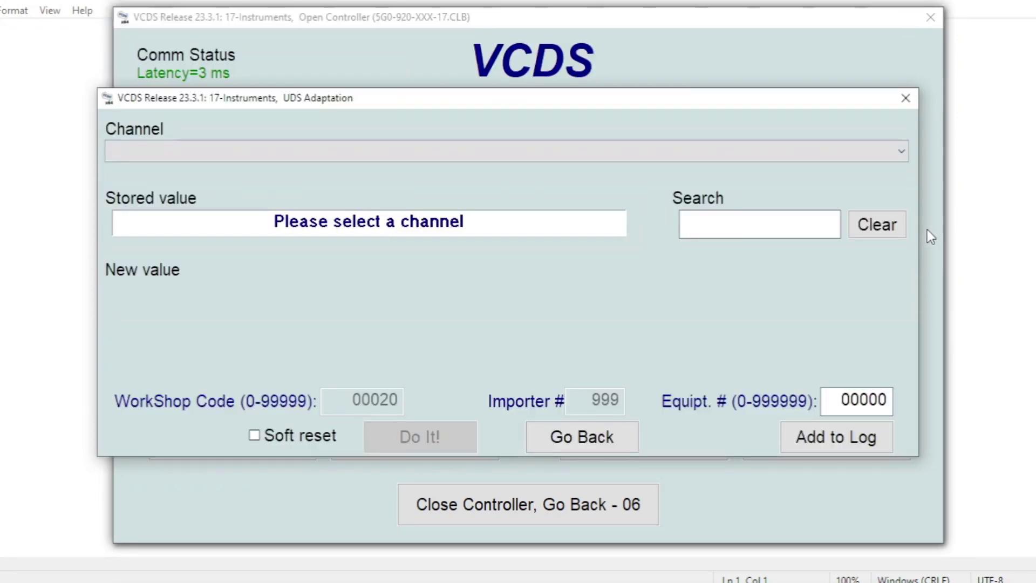
click(906, 99)
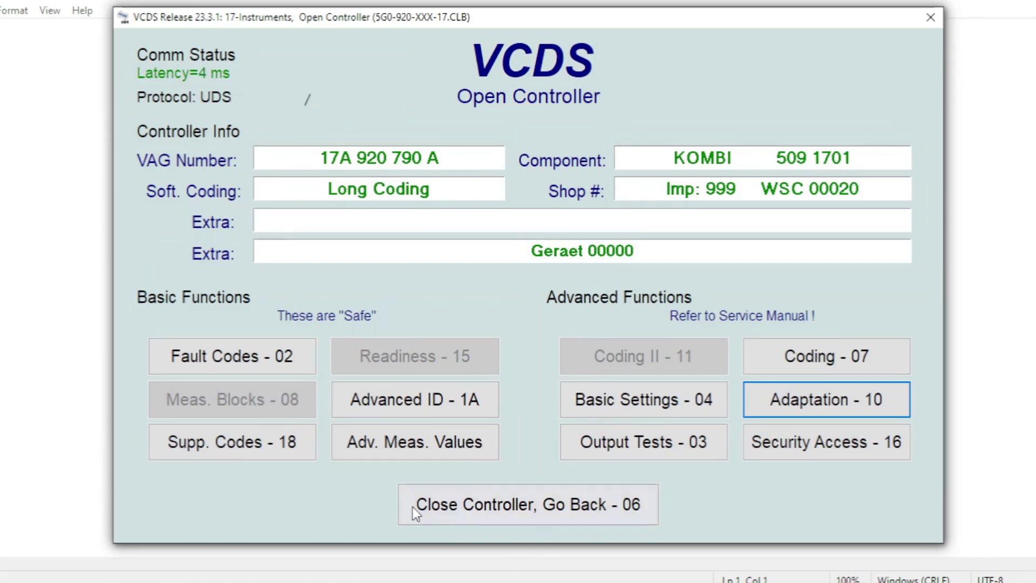
Close the 17-Instruments controller and go back to the VCDS Main Screen.
click(559, 508)
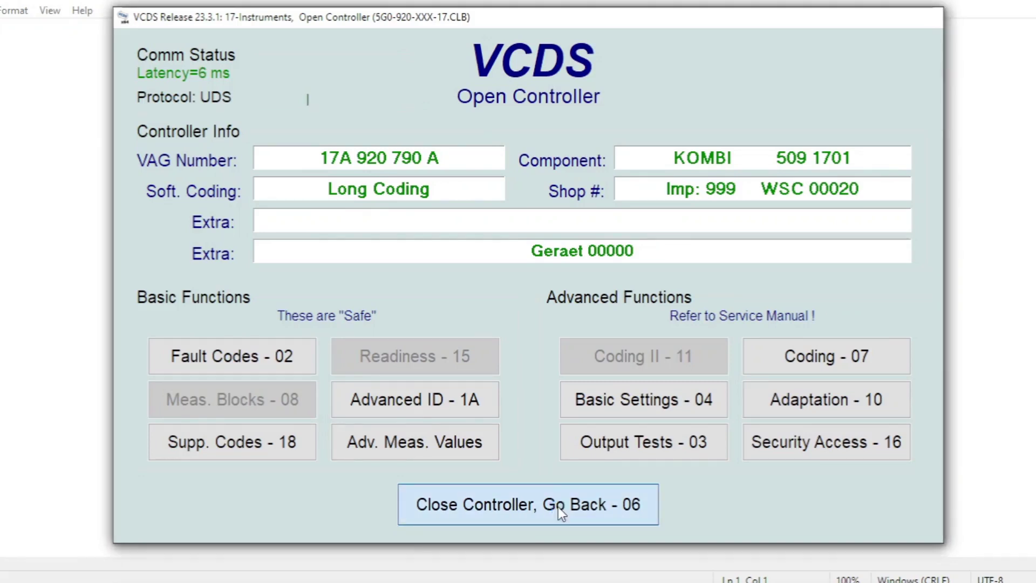
click(558, 507)
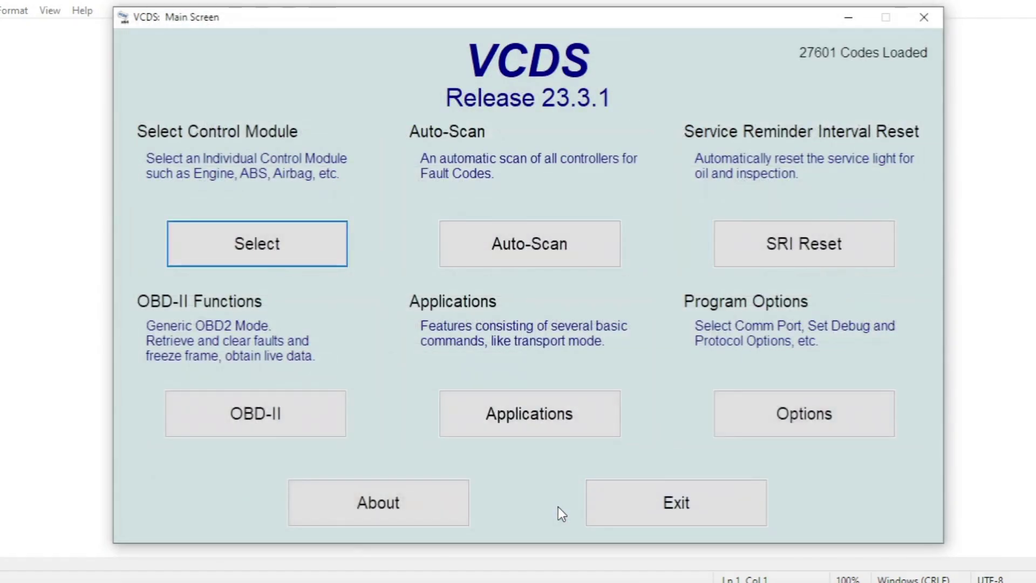